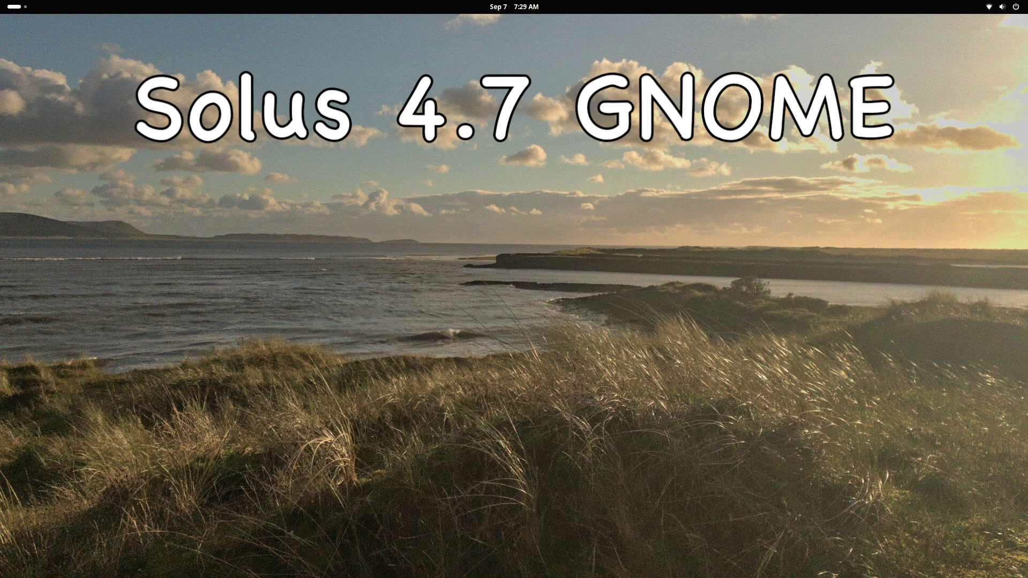
mouse_move(1, 3)
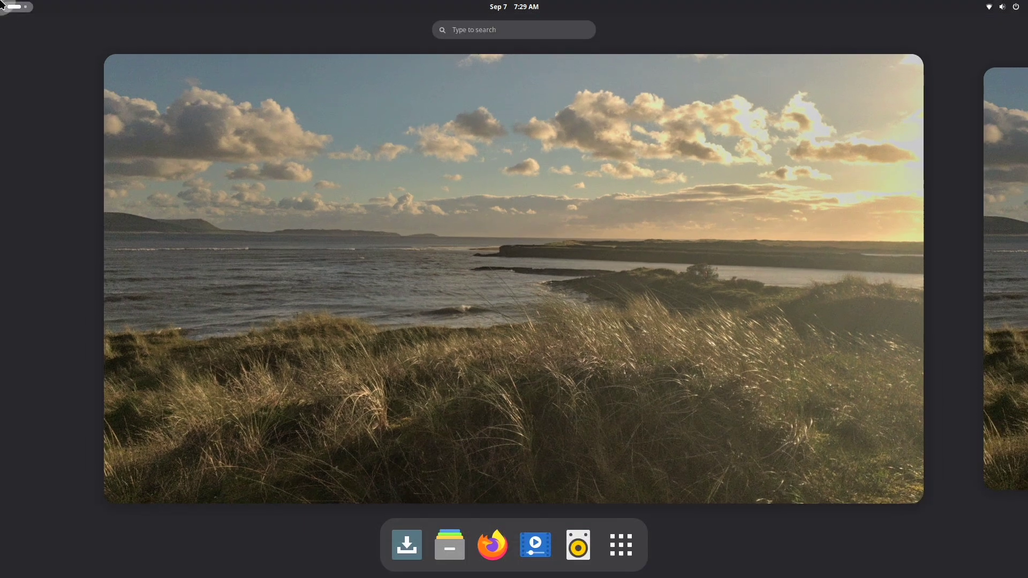
left_click(149, 121)
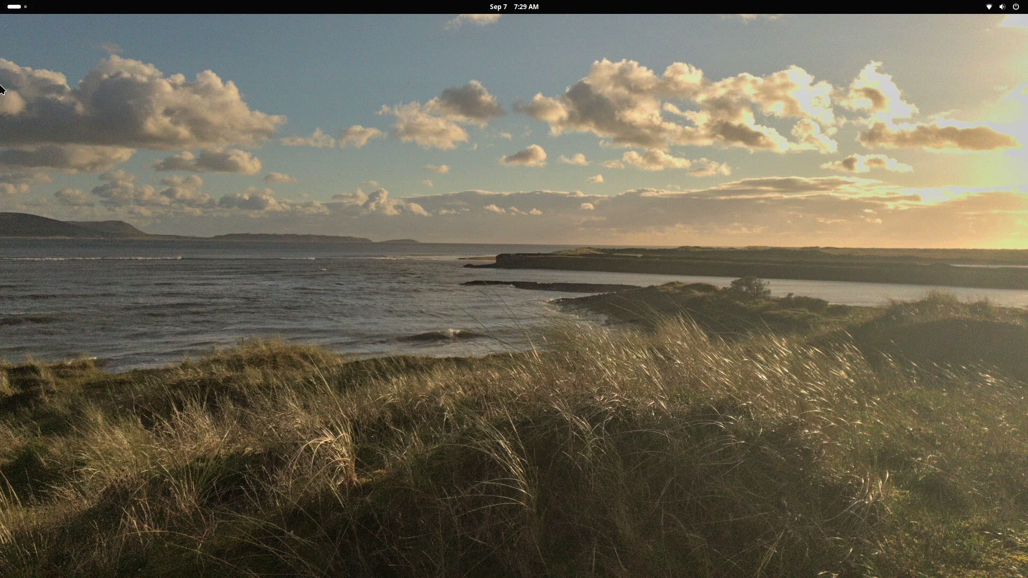
mouse_move(1, 5)
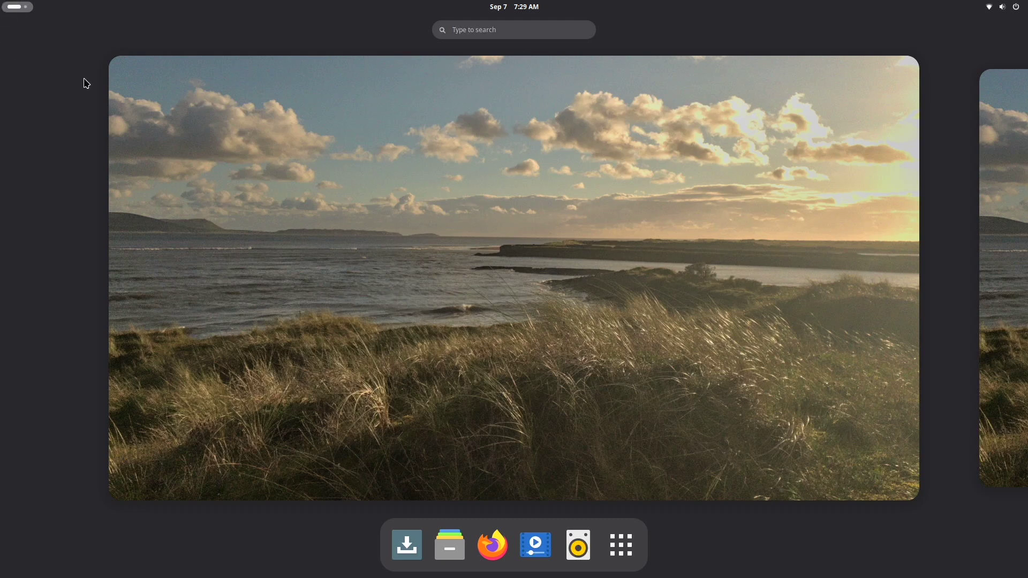
left_click(182, 139)
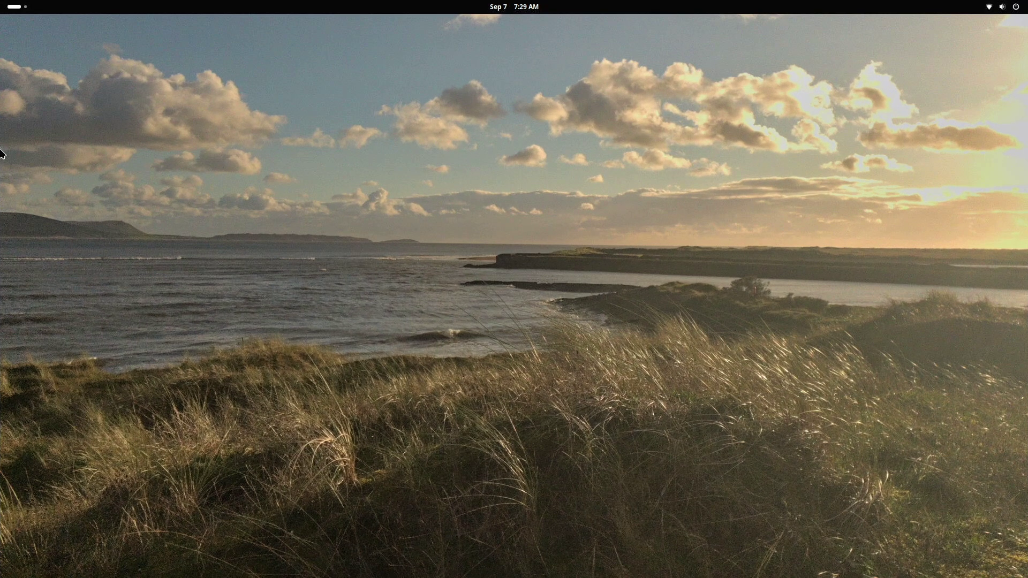
left_click(3, 5)
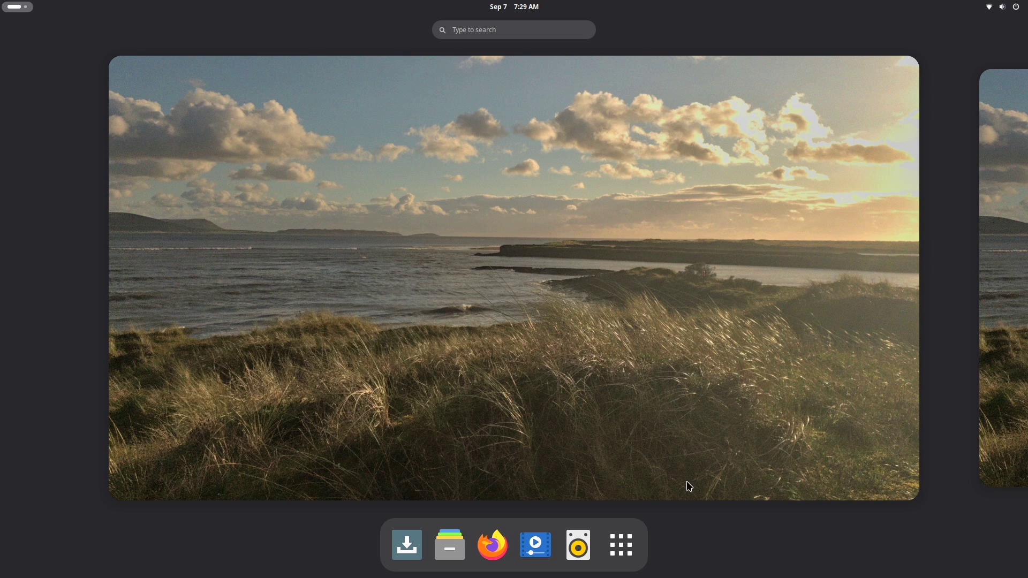
Open Settings' About page and check System Details: Solus 4.7 Endurance, 8.0 GiB memory, 128.0 GB disk
left_click(627, 543)
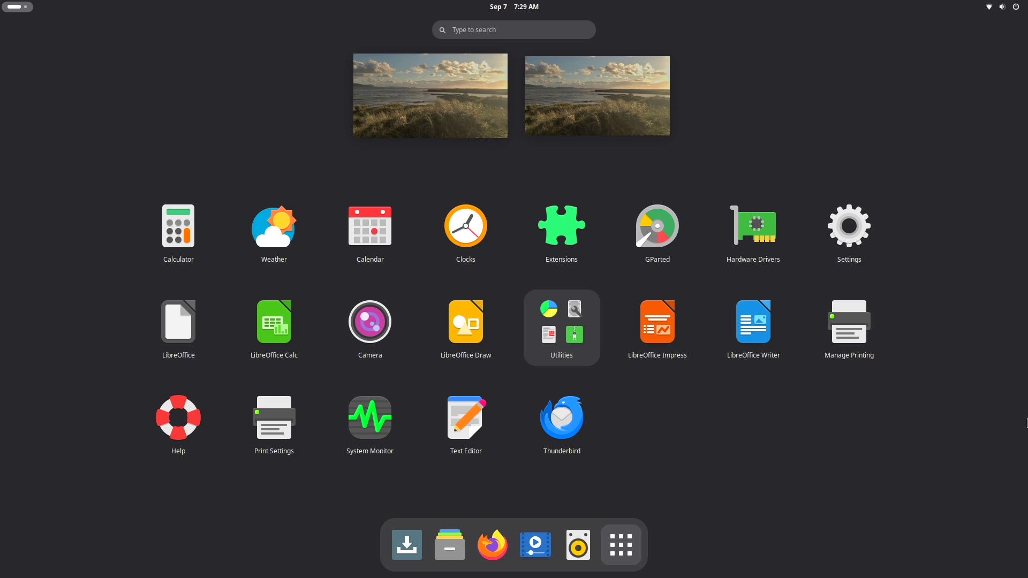
left_click(844, 220)
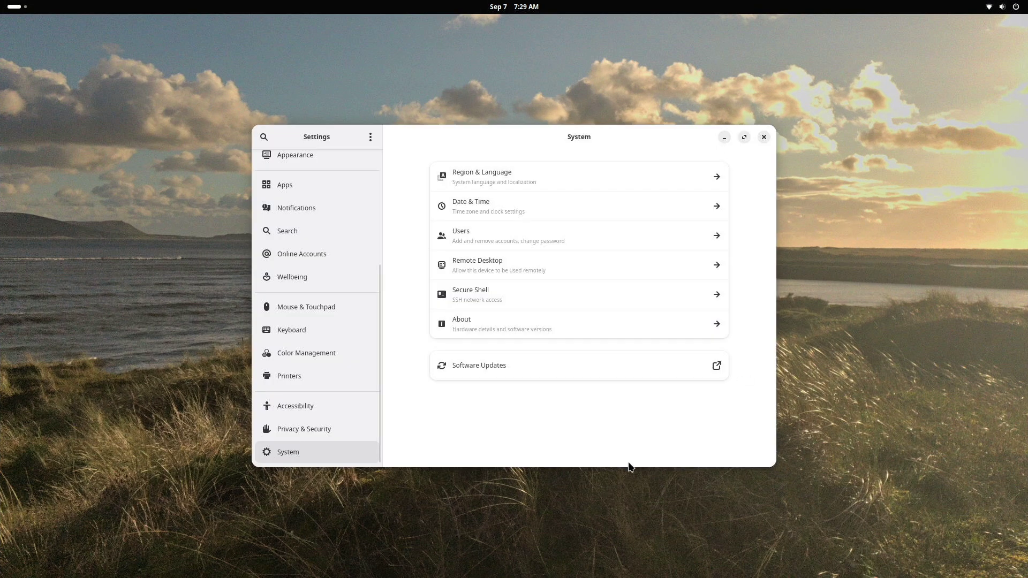
left_click(557, 324)
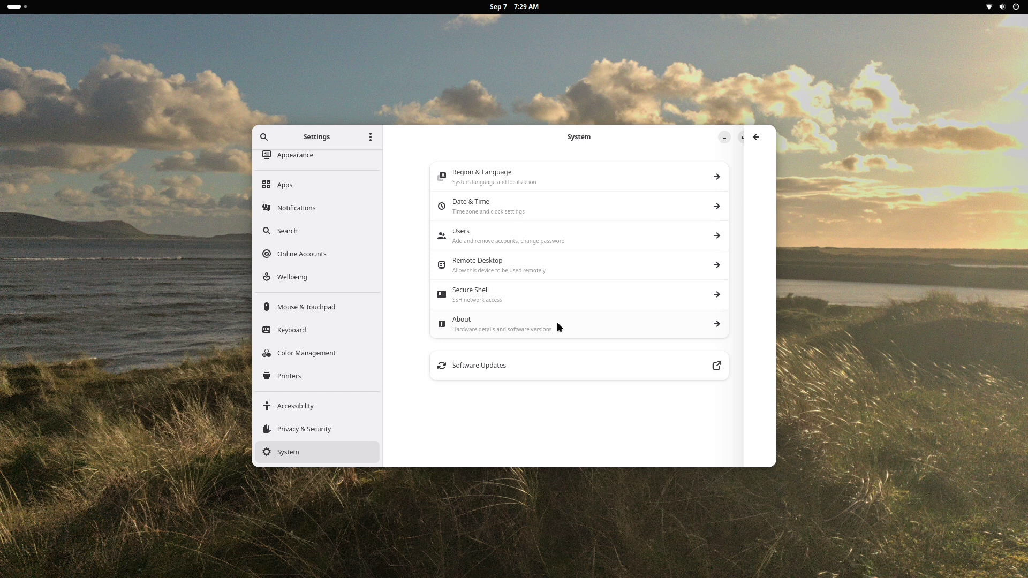
scroll(558, 323, "down", 1)
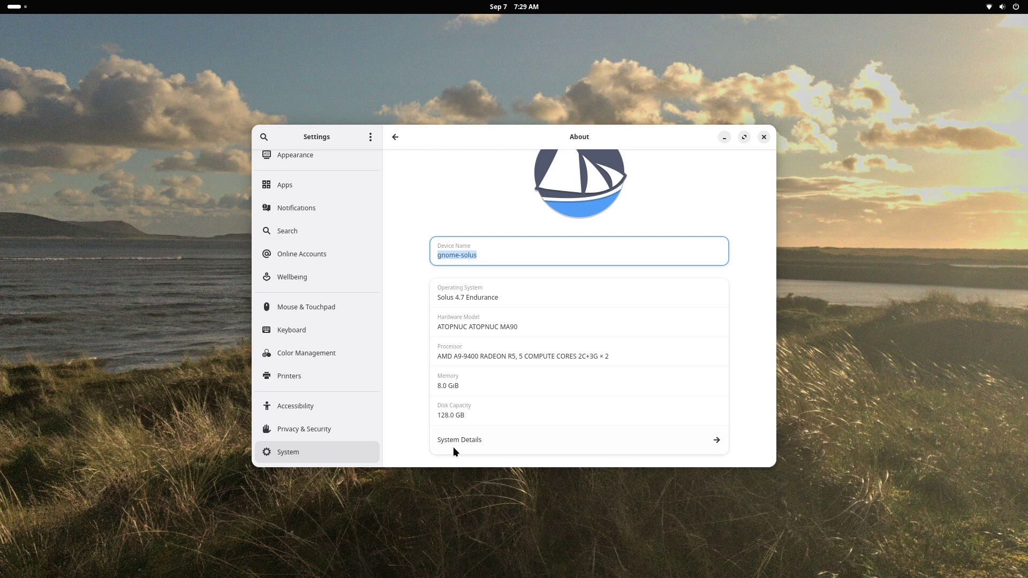
left_click(718, 442)
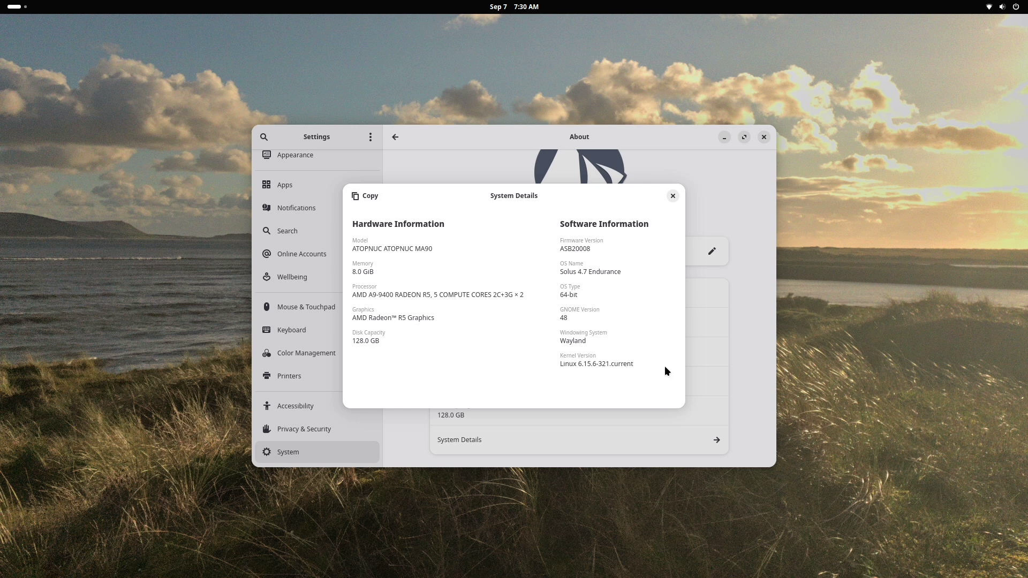
left_click(673, 196)
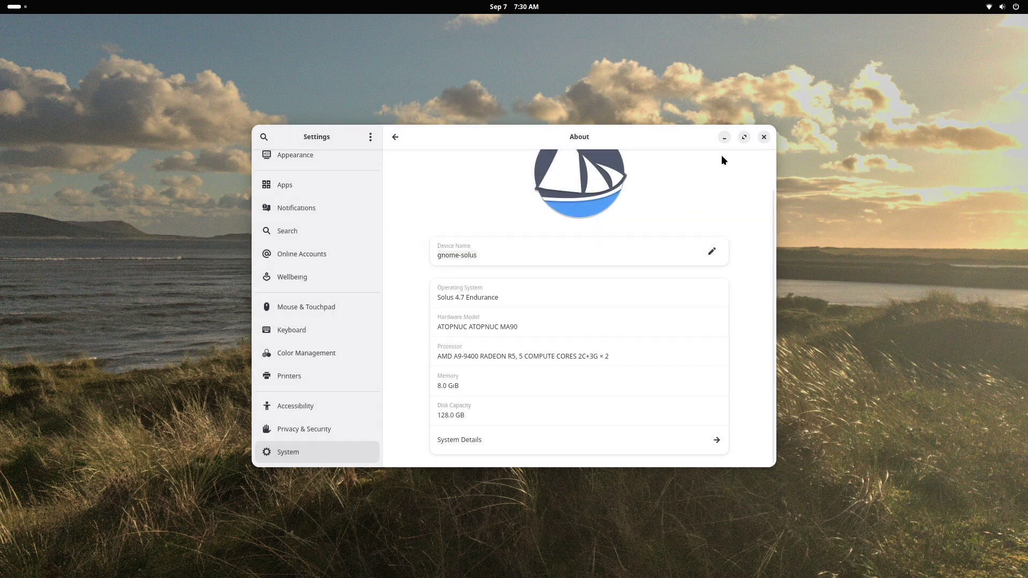
Close Settings and switch the Activities overview to the grid of installed apps
left_click(765, 137)
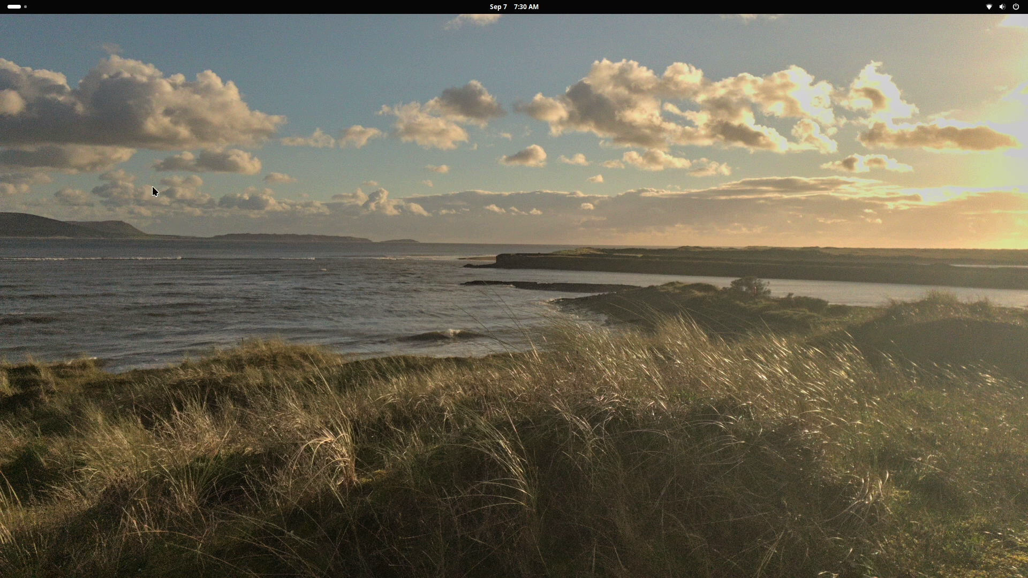
mouse_move(1, 2)
left_click(13, 7)
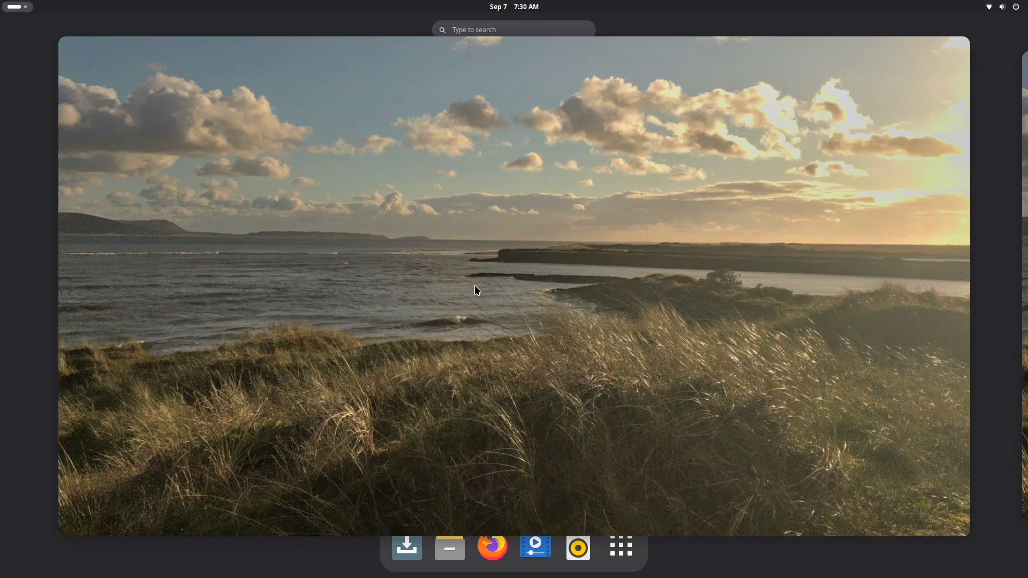
key("super+a")
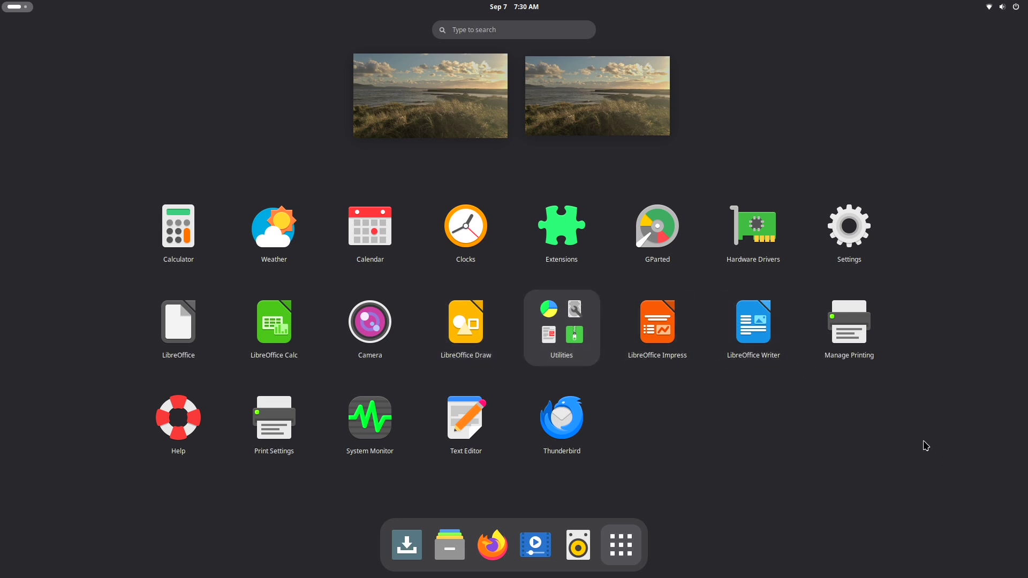
Launch LibreOffice Writer with a blank Untitled 1 document, restore it to a window and move it upper left
left_click(752, 343)
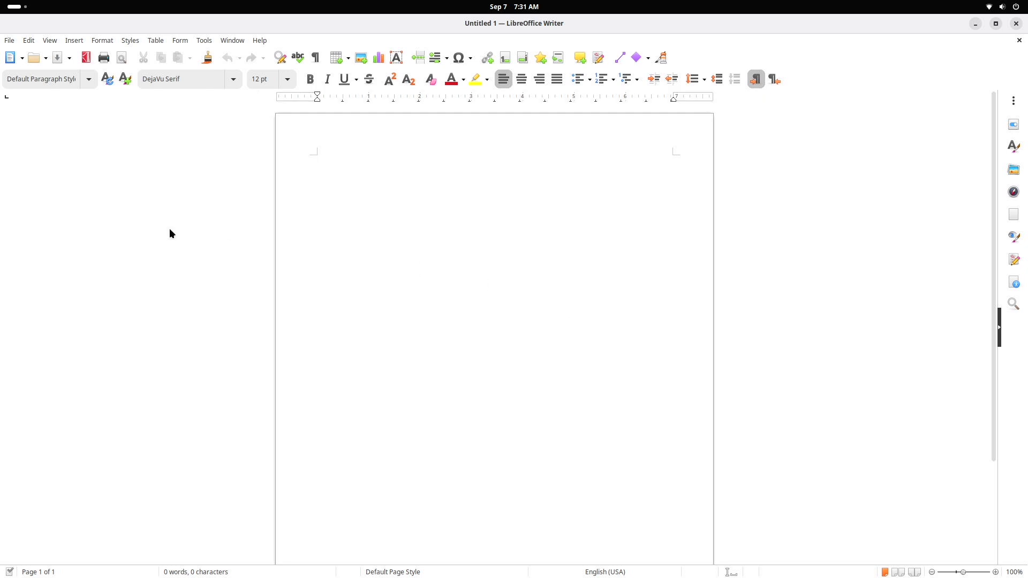
left_click(996, 24)
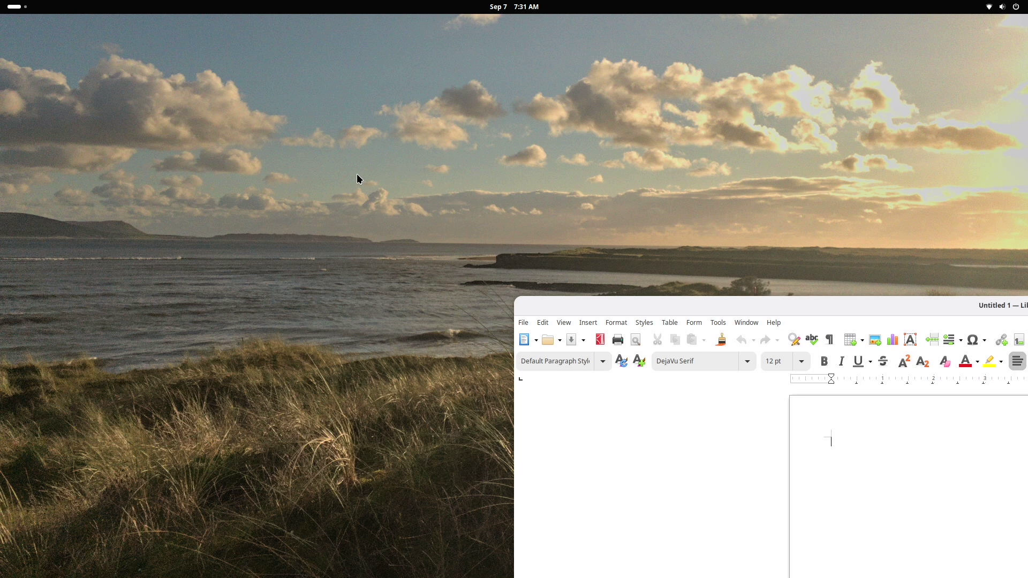
left_click_drag(750, 304, 299, 115)
Launch Calculator from the app grid, then bring the applications grid back
mouse_move(1, 6)
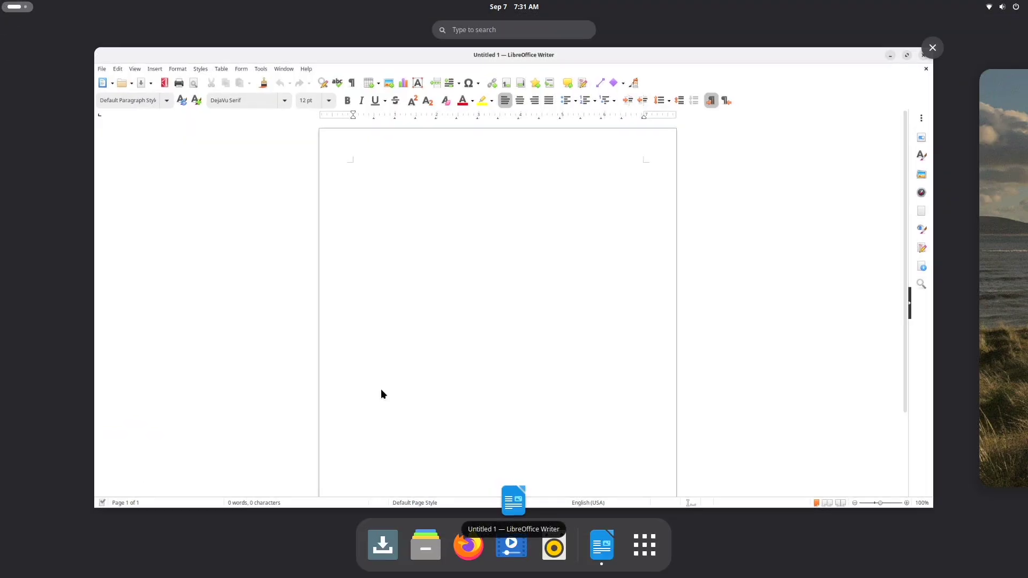
left_click(647, 545)
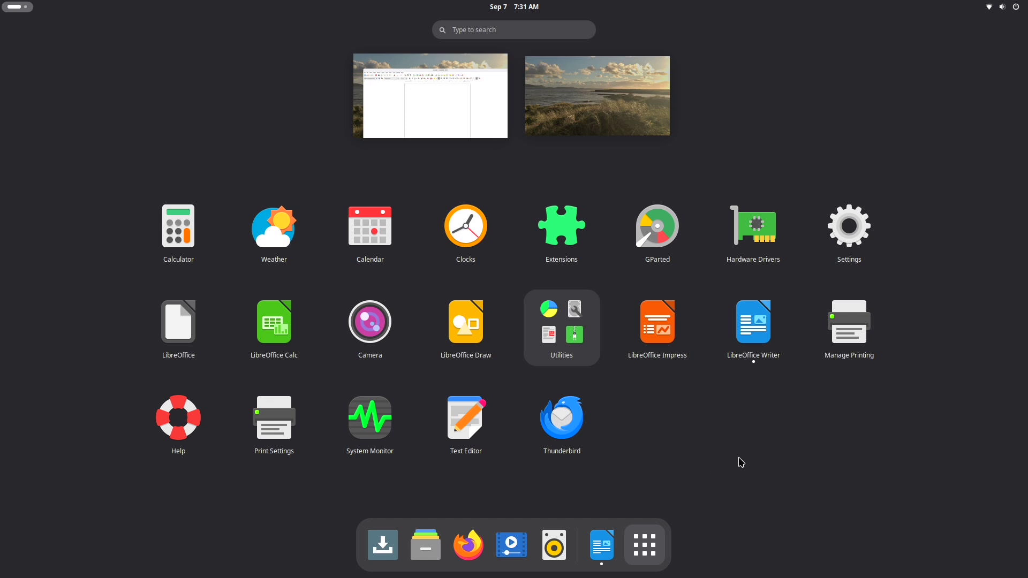
left_click(194, 223)
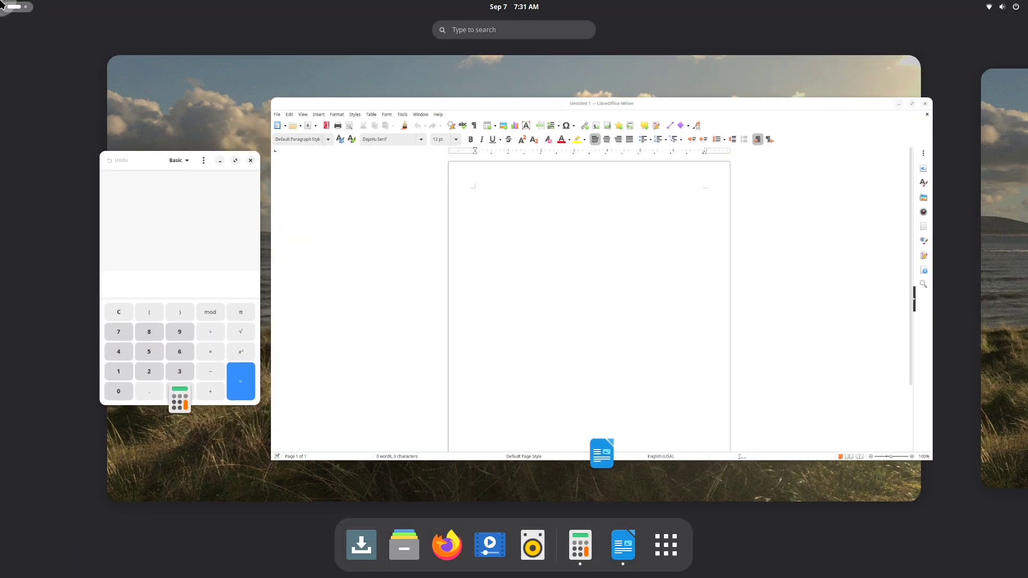
left_click(13, 7)
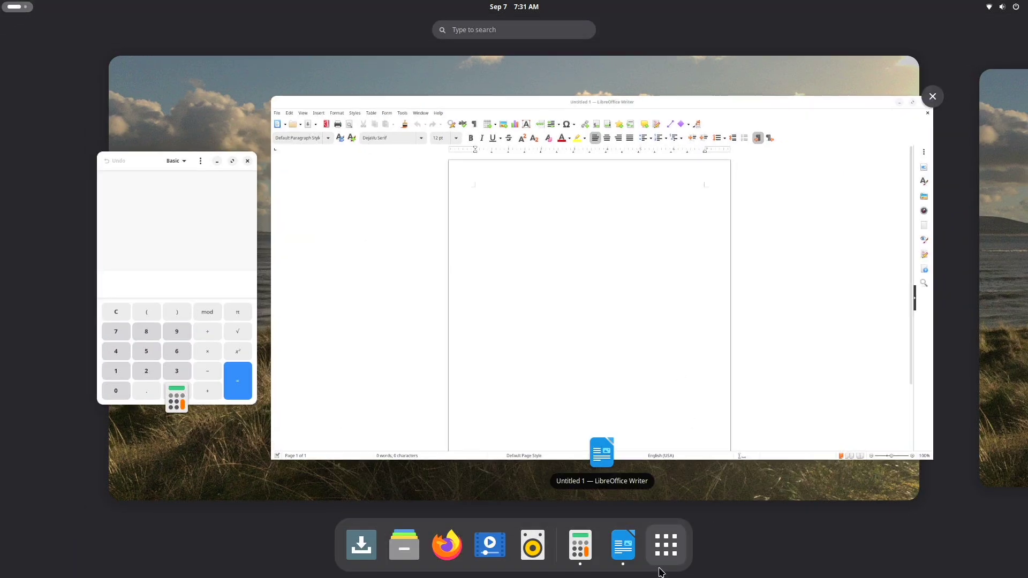
left_click(661, 559)
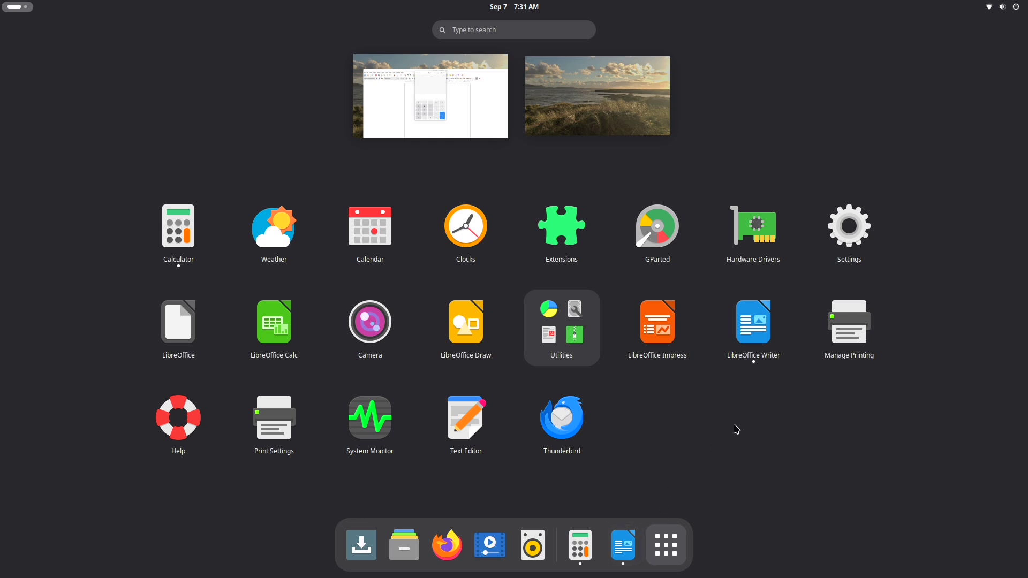
Tile the Files Home window on the left half, then maximize the Writer document full screen
left_click(398, 546)
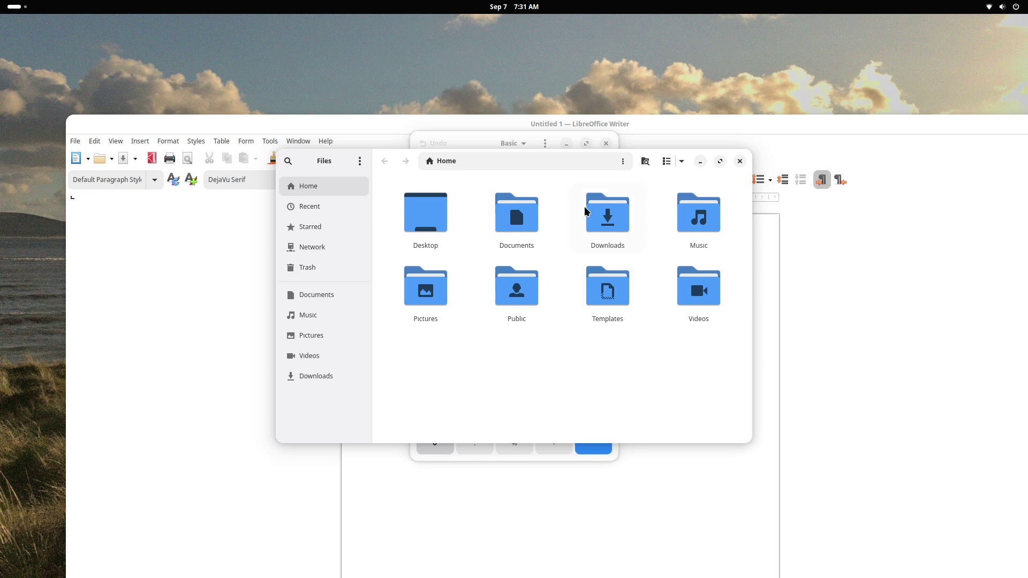
left_click_drag(638, 171, 2, 5)
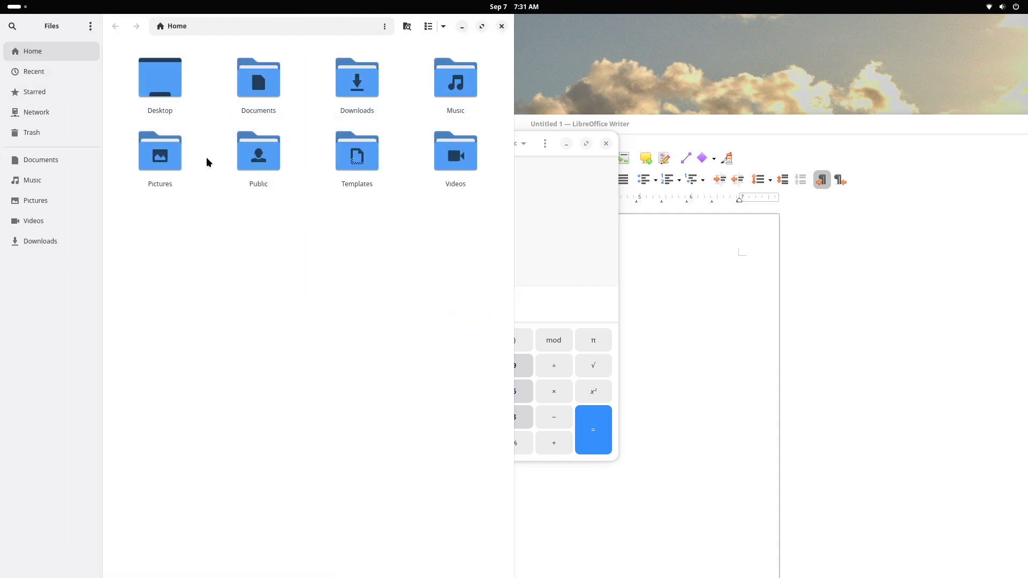
left_click(863, 322)
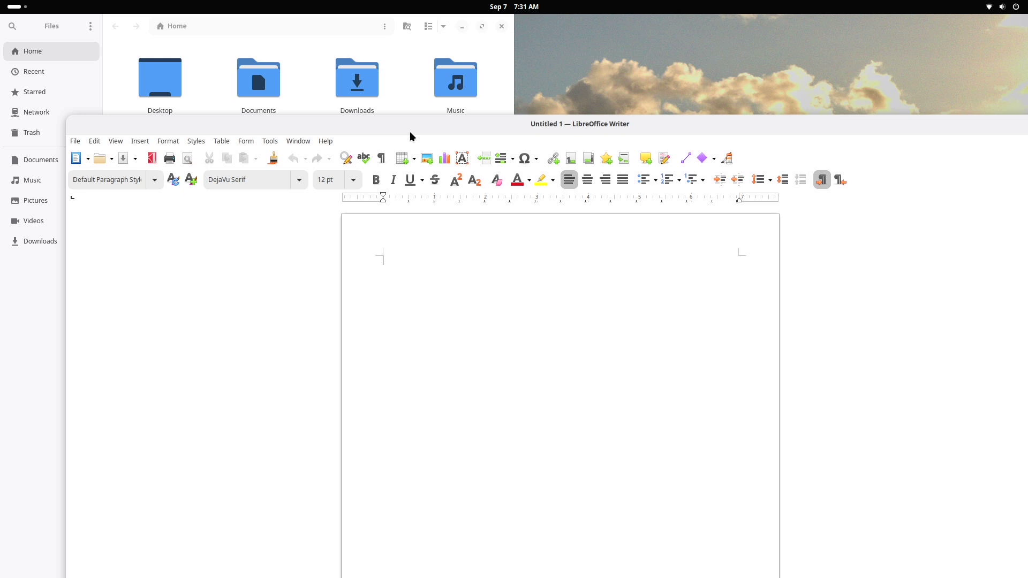
left_click_drag(312, 126, 1026, 231)
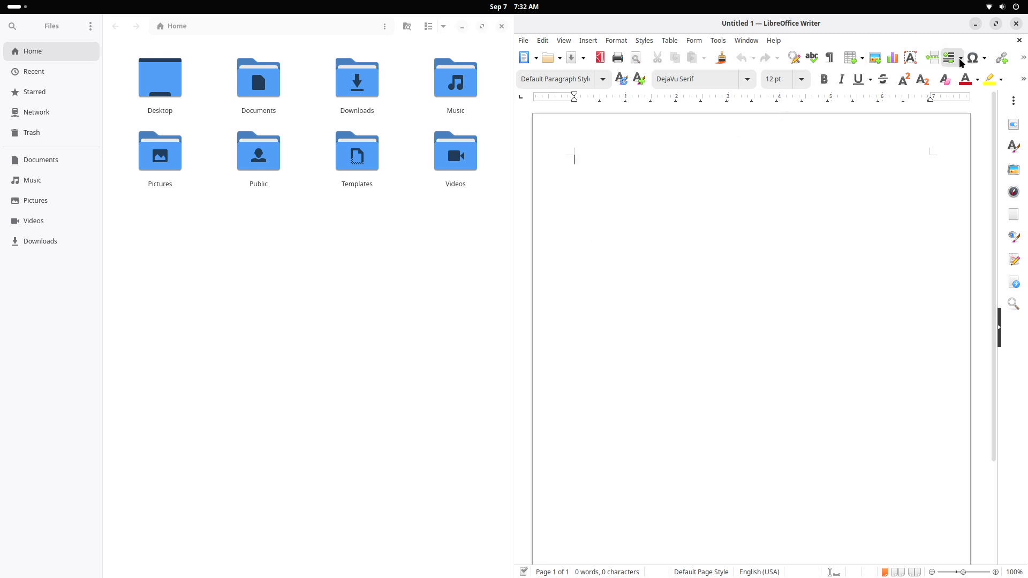
left_click(994, 28)
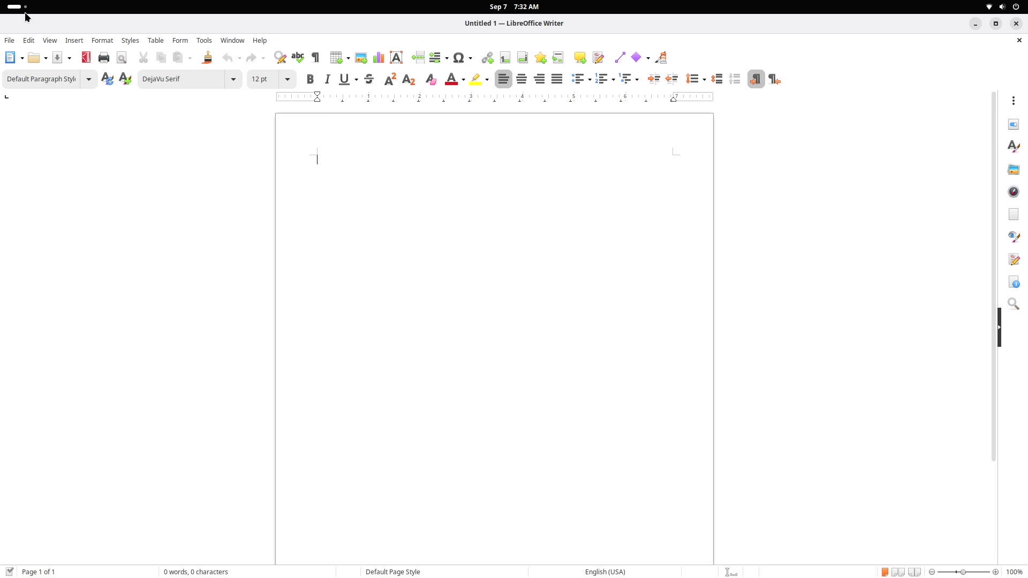
Show the app grid and peek inside the Utilities folder
mouse_move(1, 5)
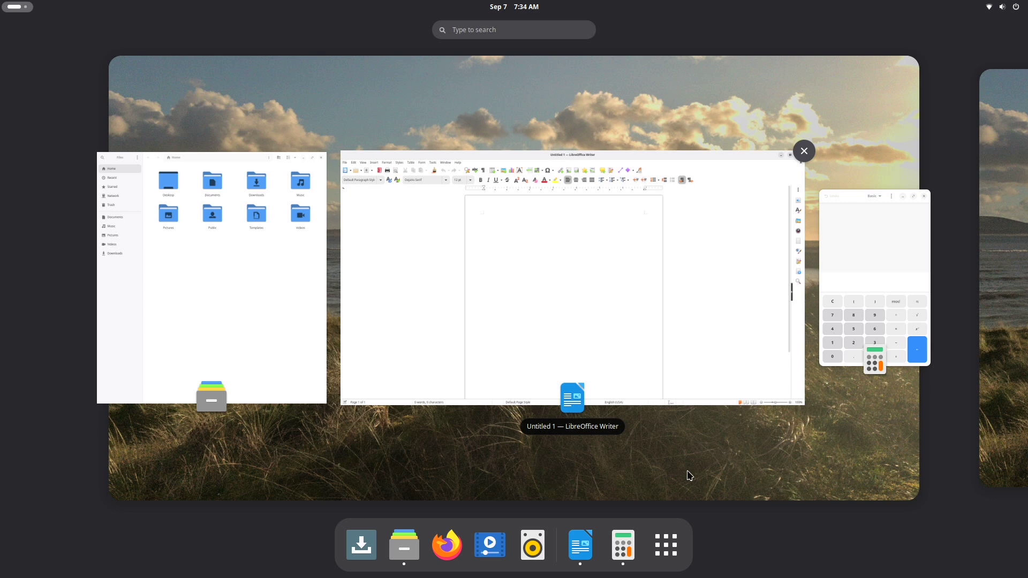
left_click(675, 543)
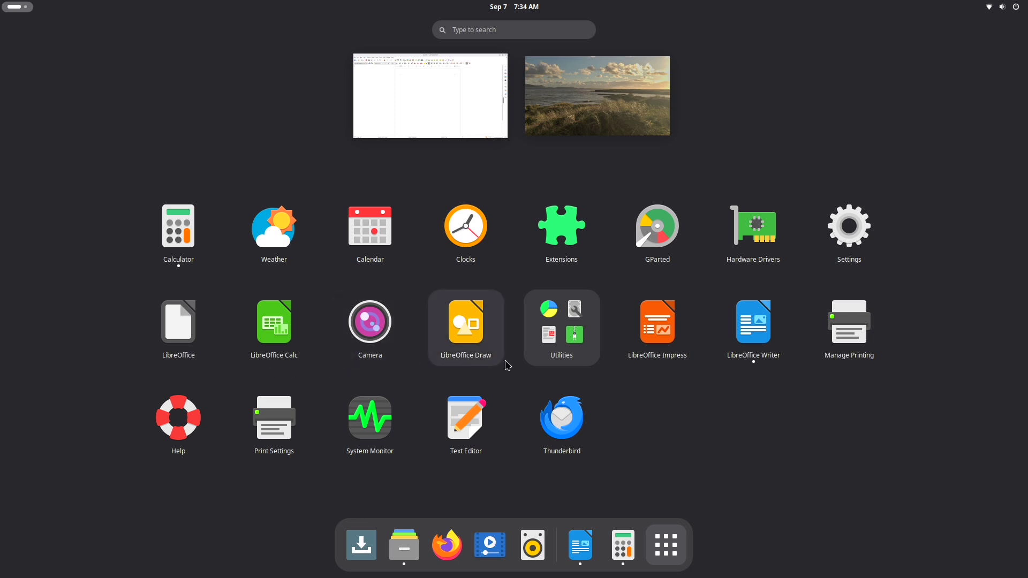
left_click(588, 366)
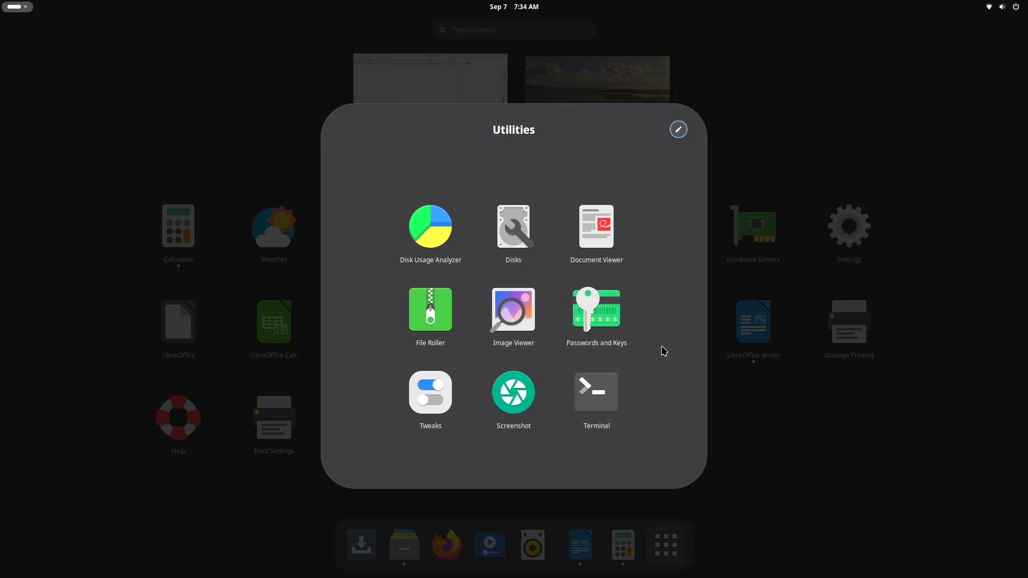
left_click(775, 433)
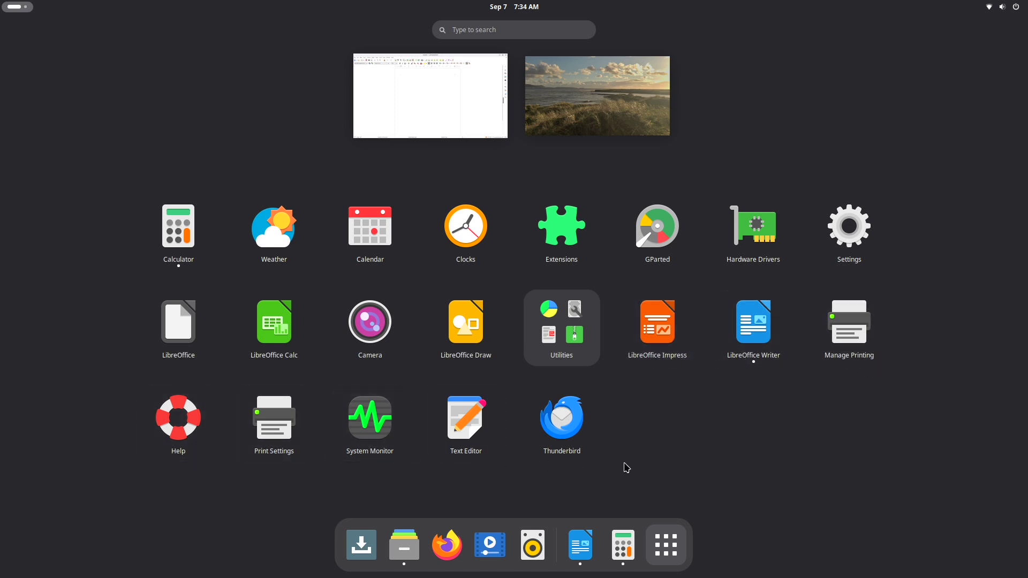
Refocus Writer, toggle the Activities overview, and return to the applications grid
left_click(435, 128)
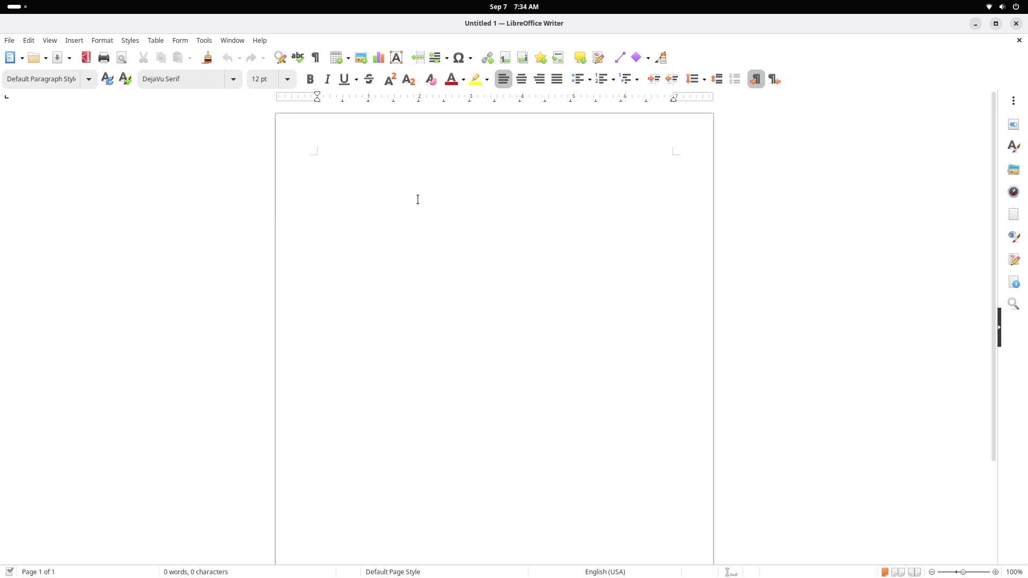
key("super")
key("super")
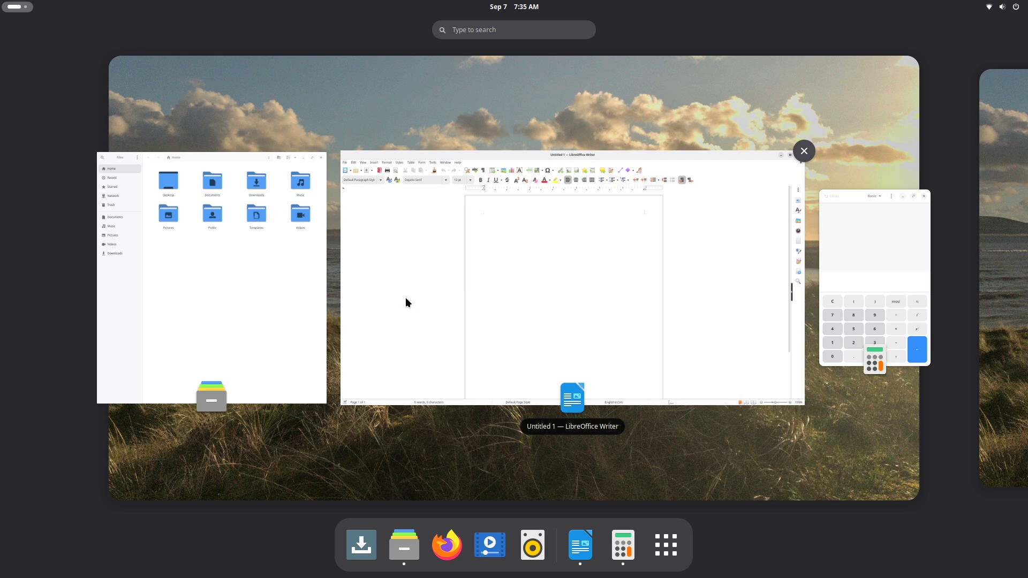
left_click(406, 298)
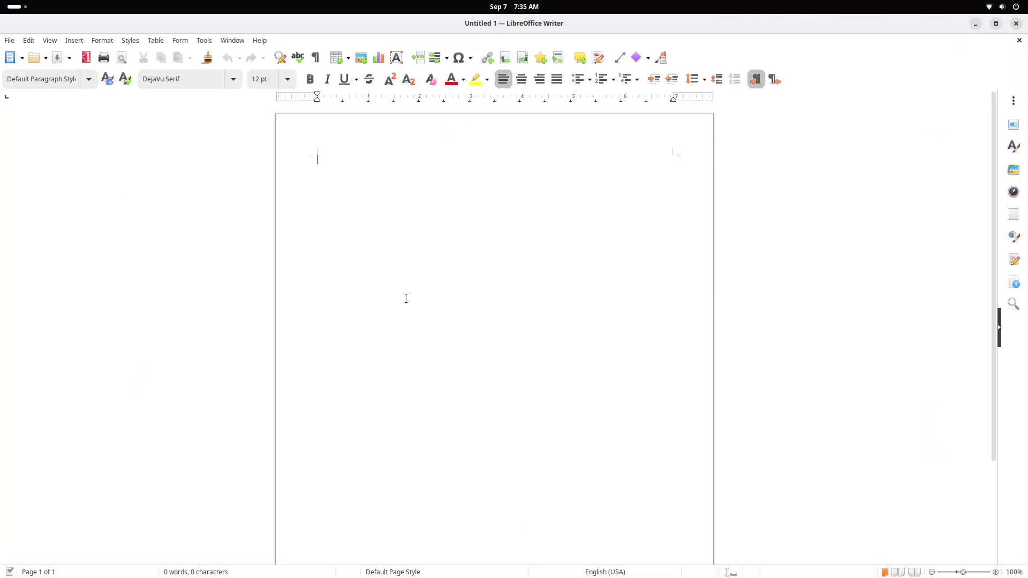
key("super")
key("super")
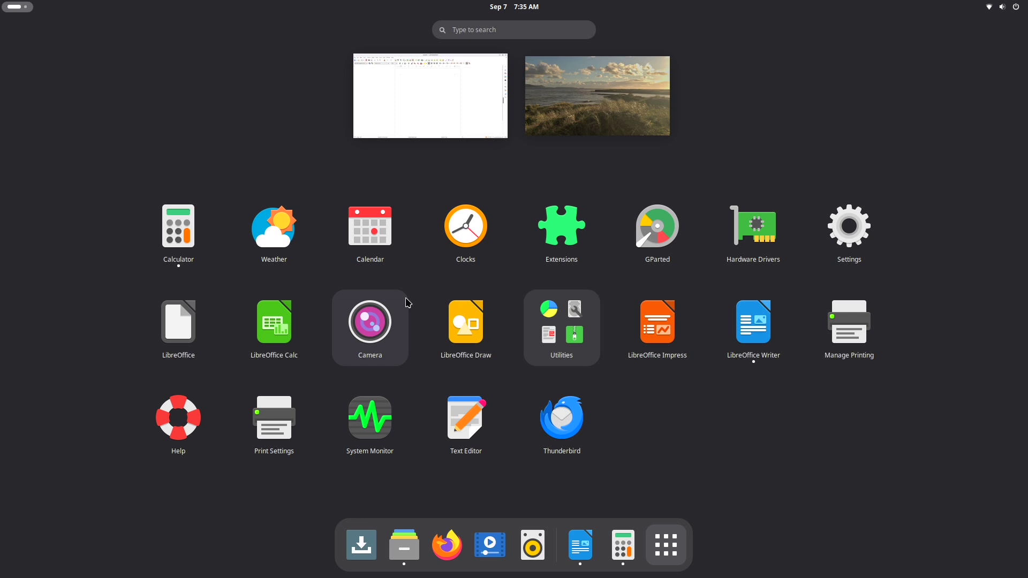
Search 'text' in the overview and launch Text Editor with a blank New Document
left_click(481, 29)
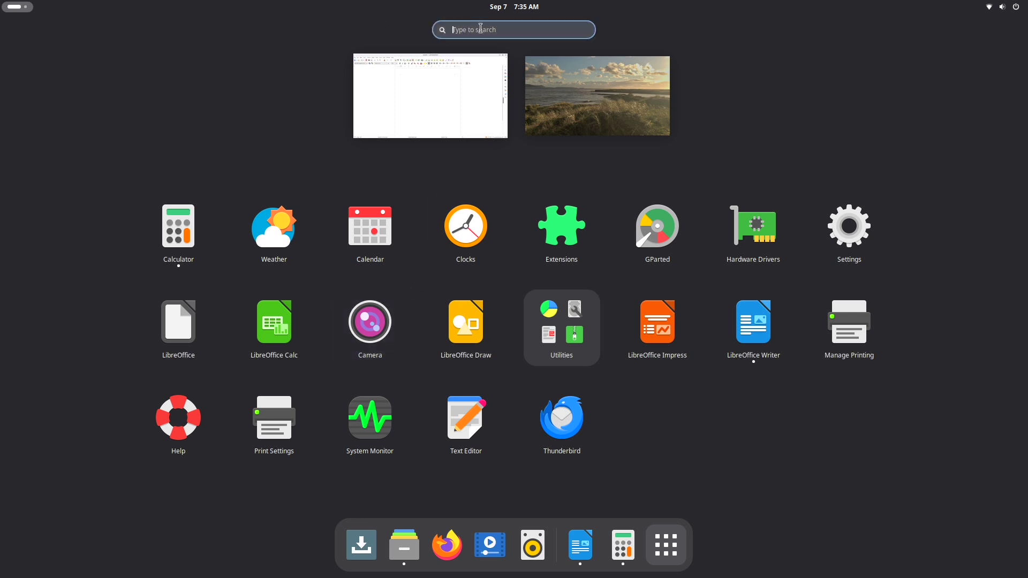
type("te")
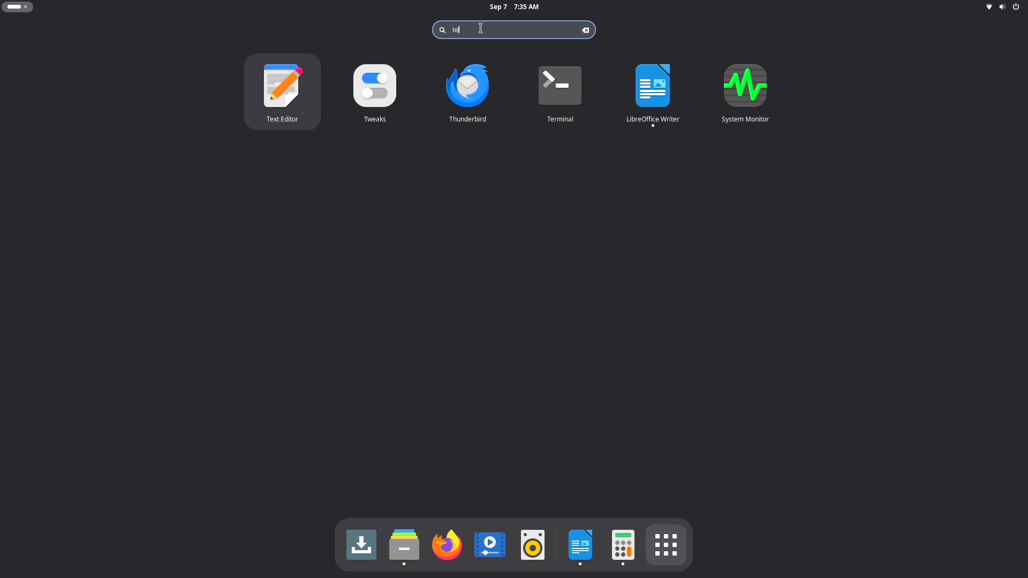
type("x")
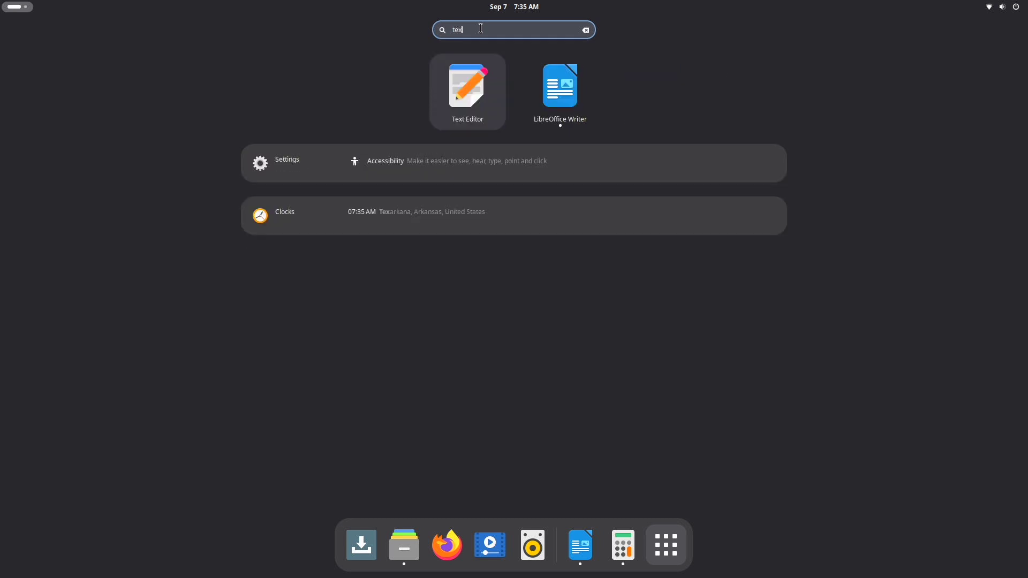
type("t")
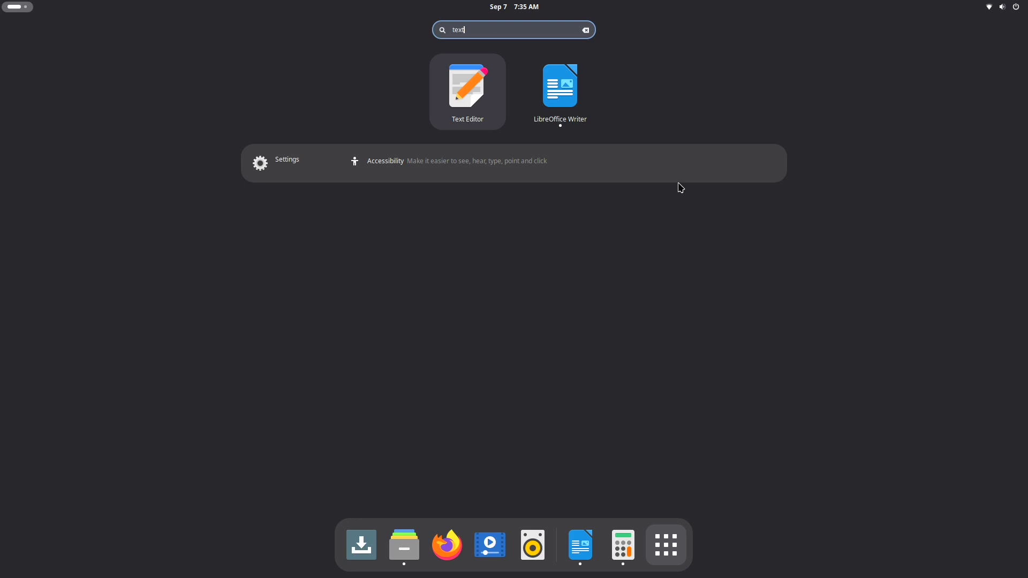
left_click(457, 105)
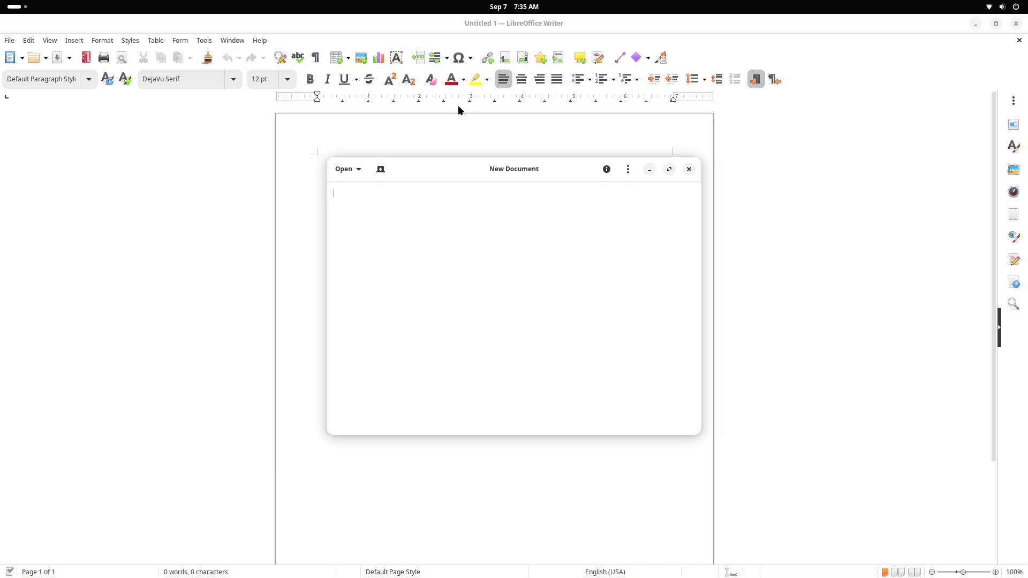
key("super")
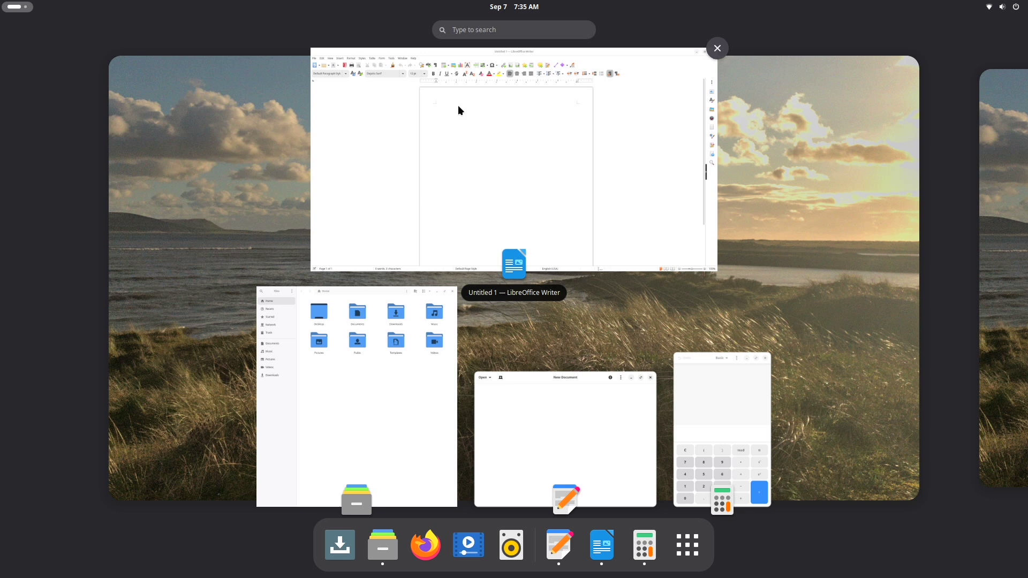
key("Escape")
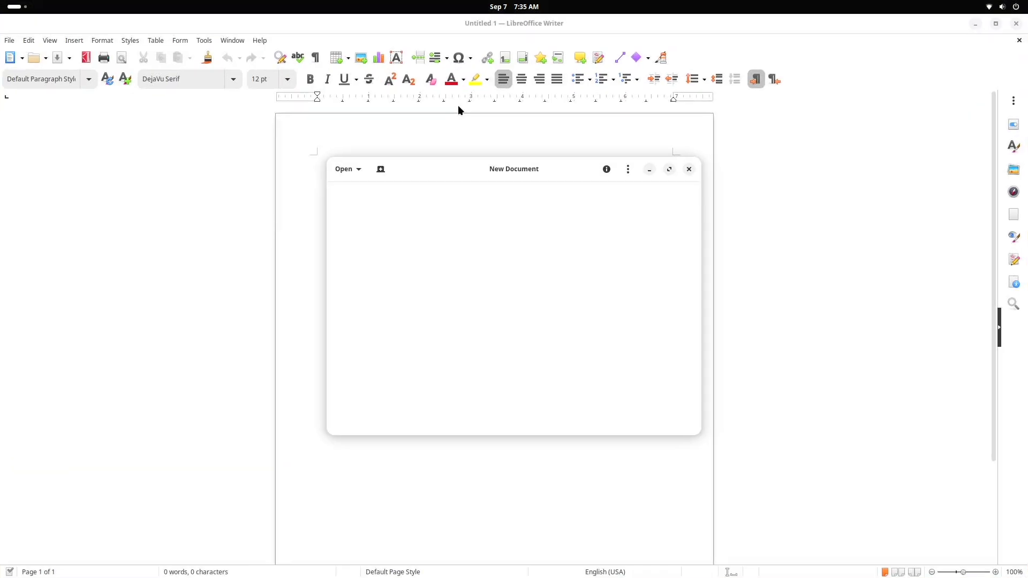
key("super+a")
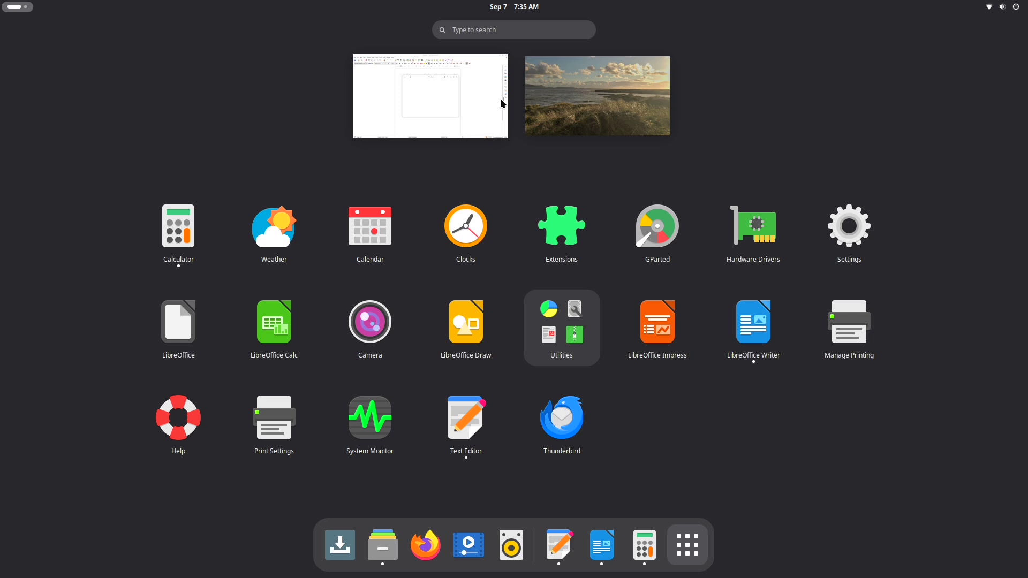
left_click_drag(442, 101, 596, 107)
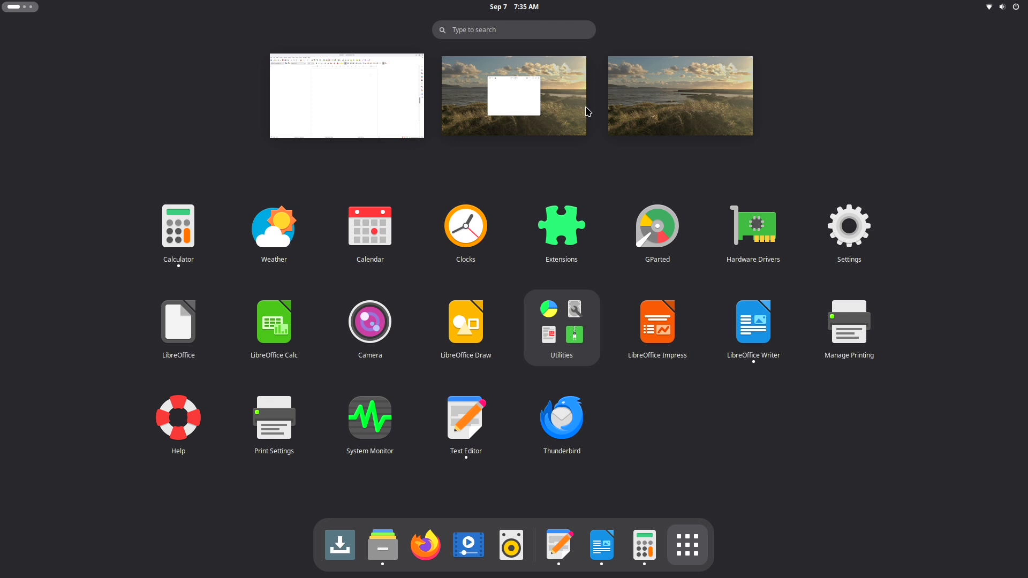
left_click(587, 108)
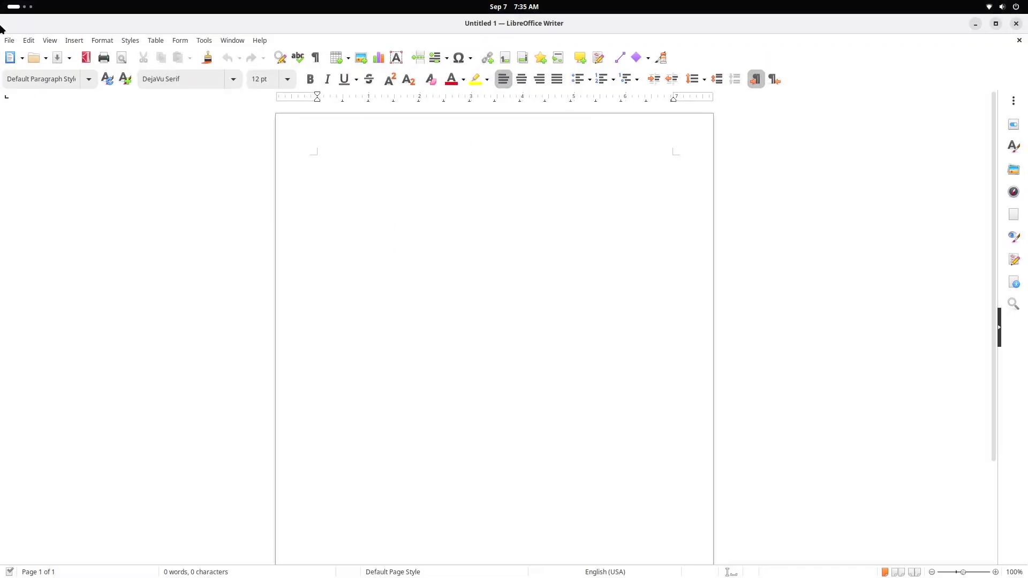
left_click(3, 7)
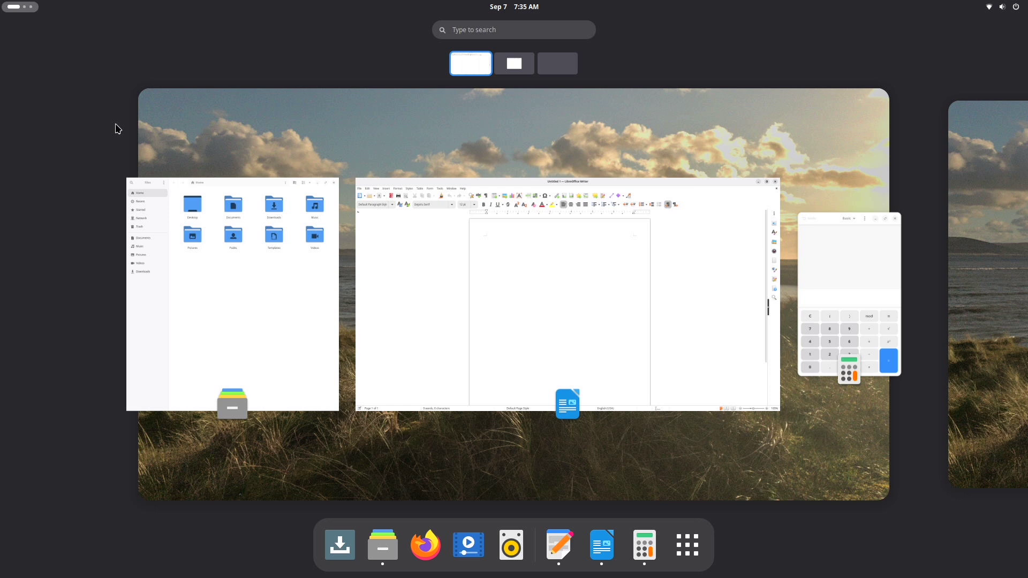
left_click(987, 277)
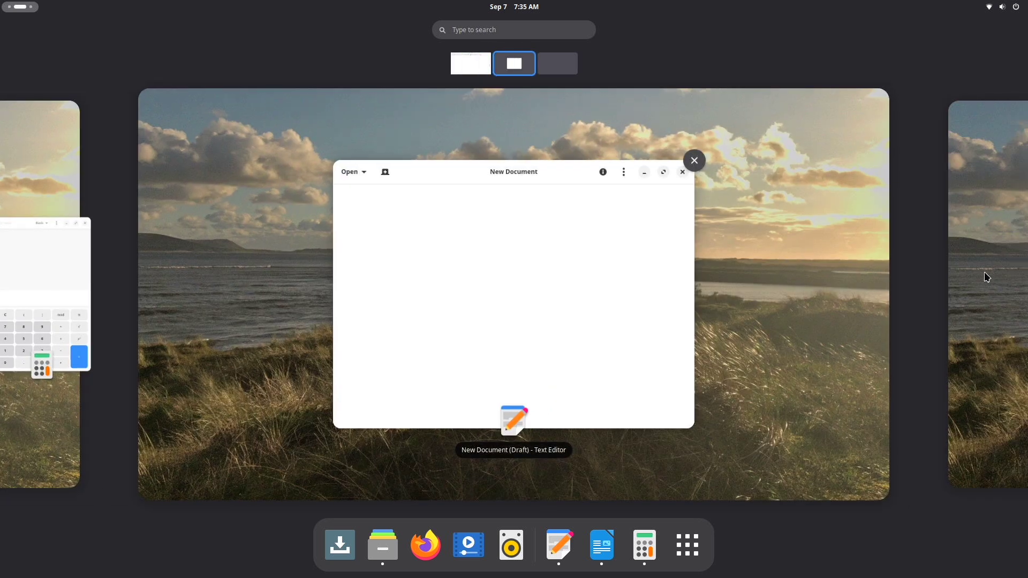
left_click(214, 266)
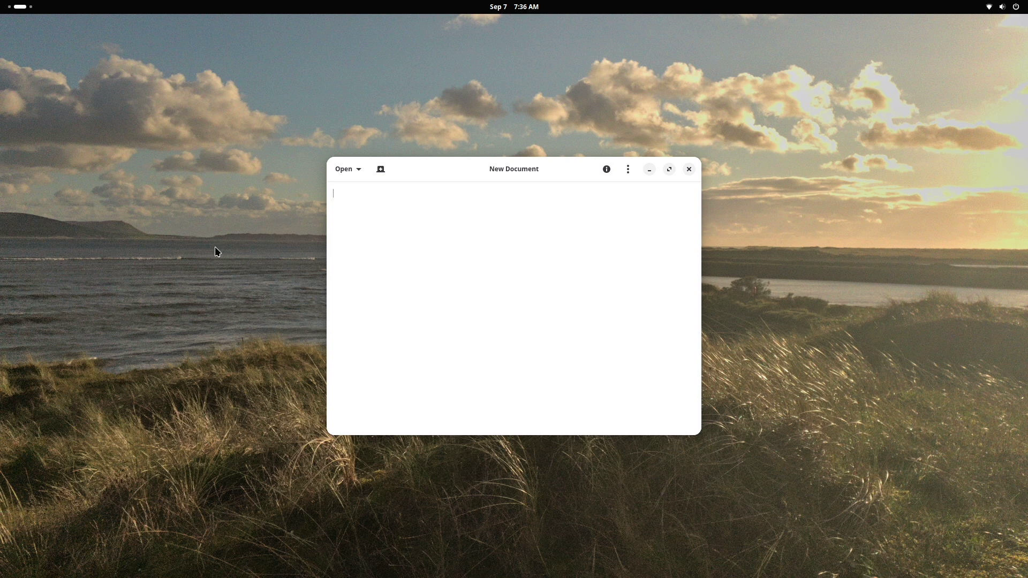
mouse_move(1, 1)
left_click(45, 170)
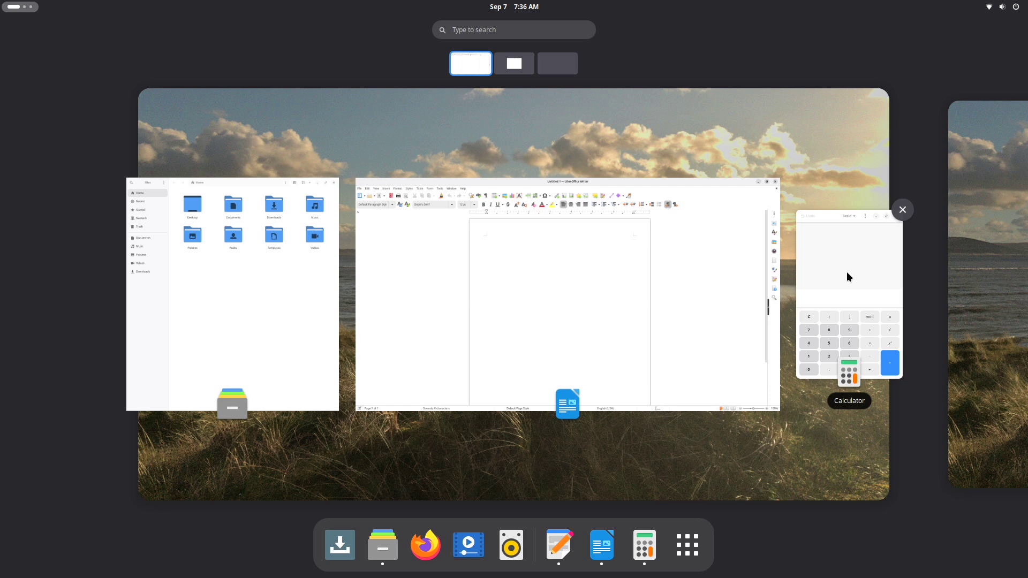
Drag Calculator onto a third workspace and Files onto its own empty workspace
left_click_drag(846, 276, 560, 63)
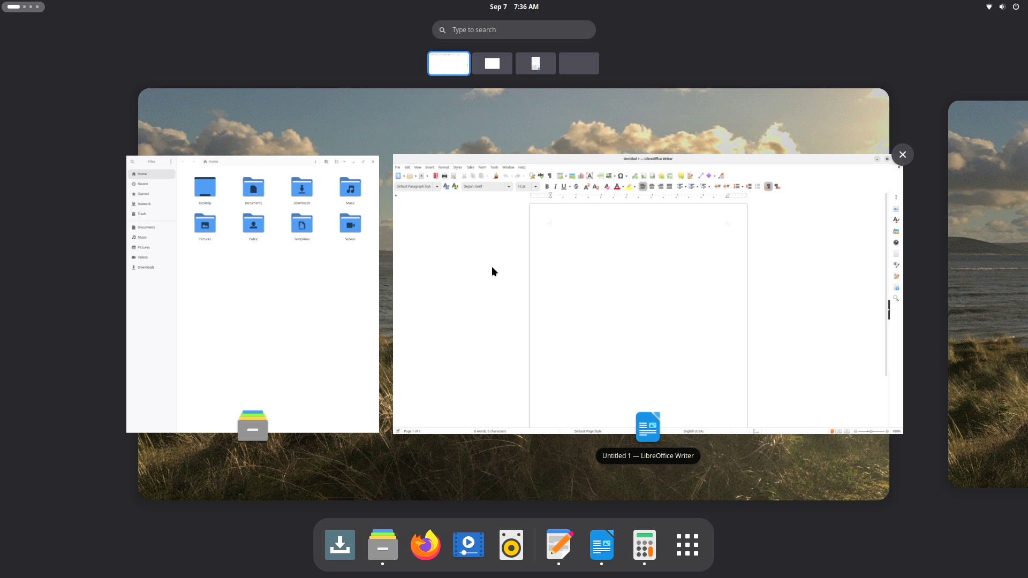
left_click_drag(330, 296, 577, 67)
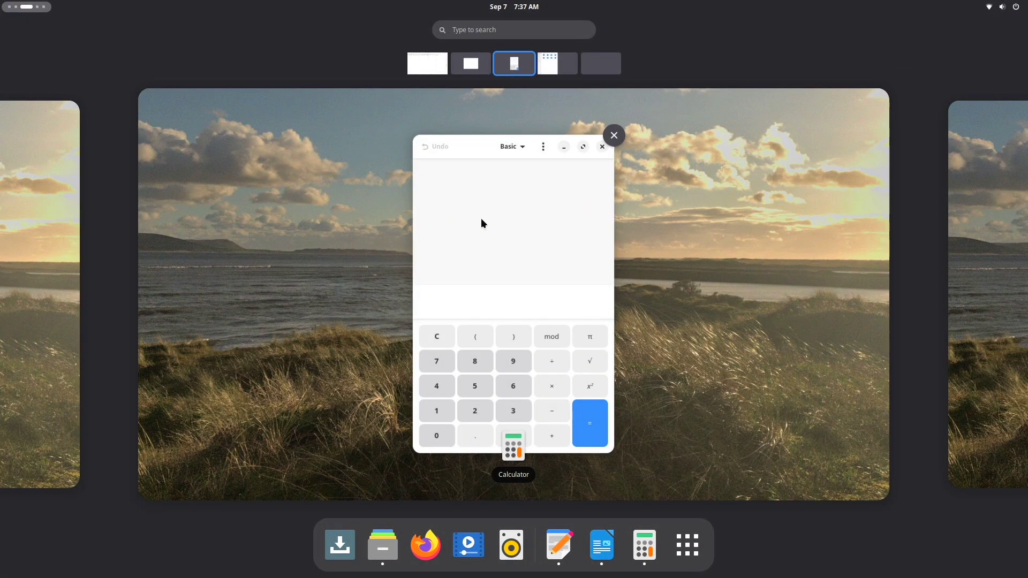
scroll(482, 223, "up", 2)
scroll(482, 223, "down", 3)
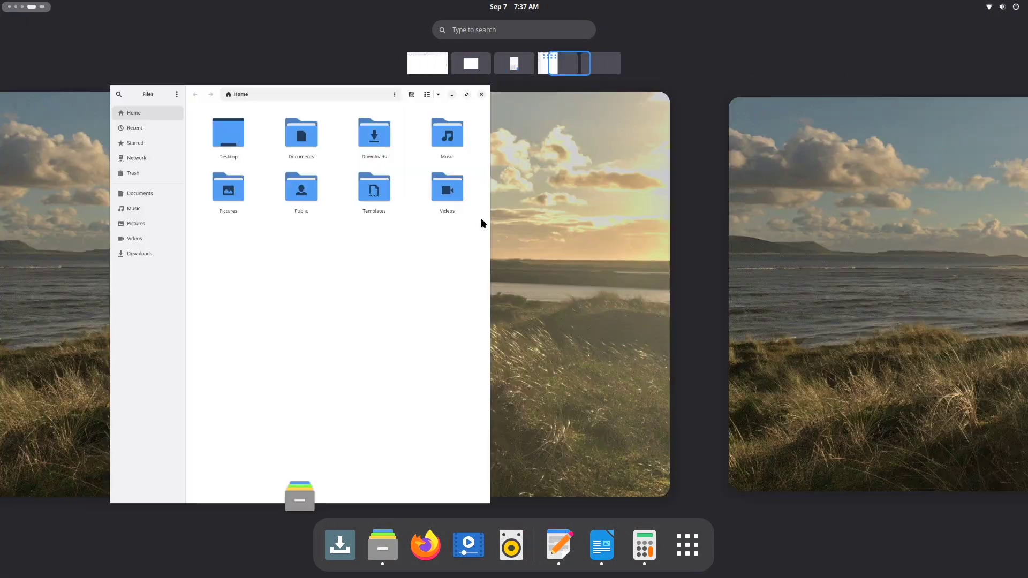
scroll(481, 223, "up", 3)
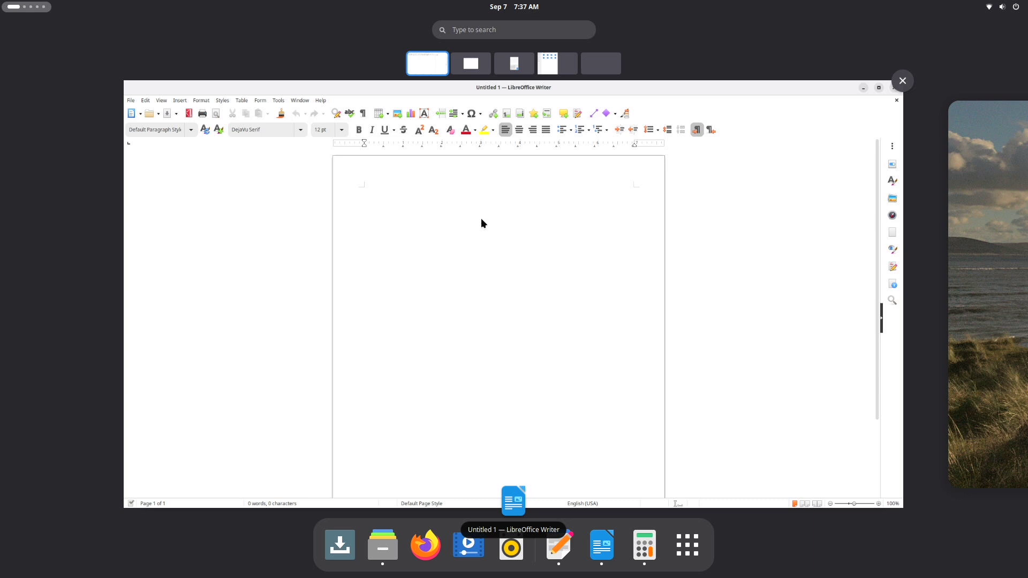
scroll(481, 223, "down", 3)
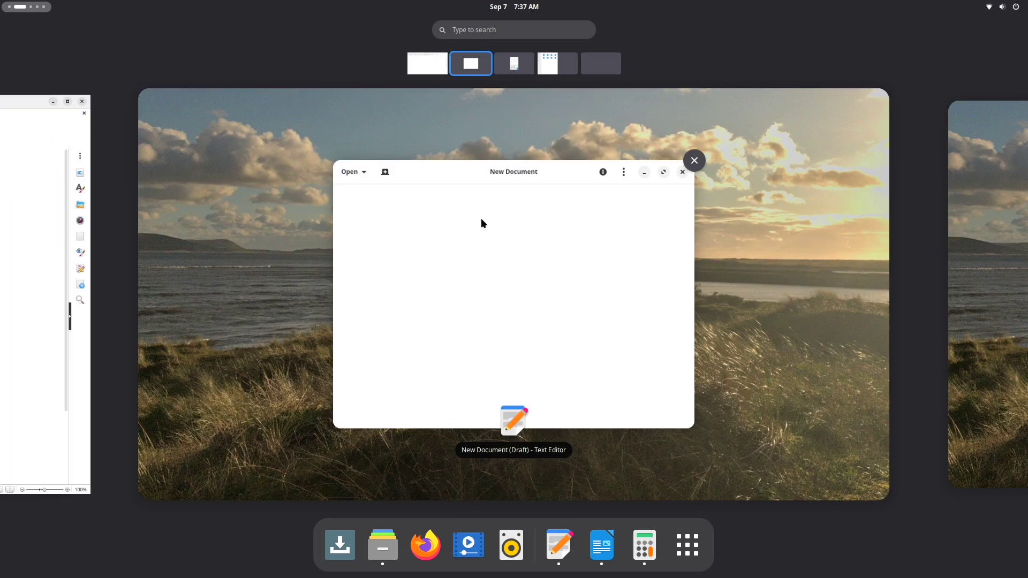
scroll(481, 223, "up", 2)
scroll(481, 222, "down", 1)
scroll(481, 223, "up", 2)
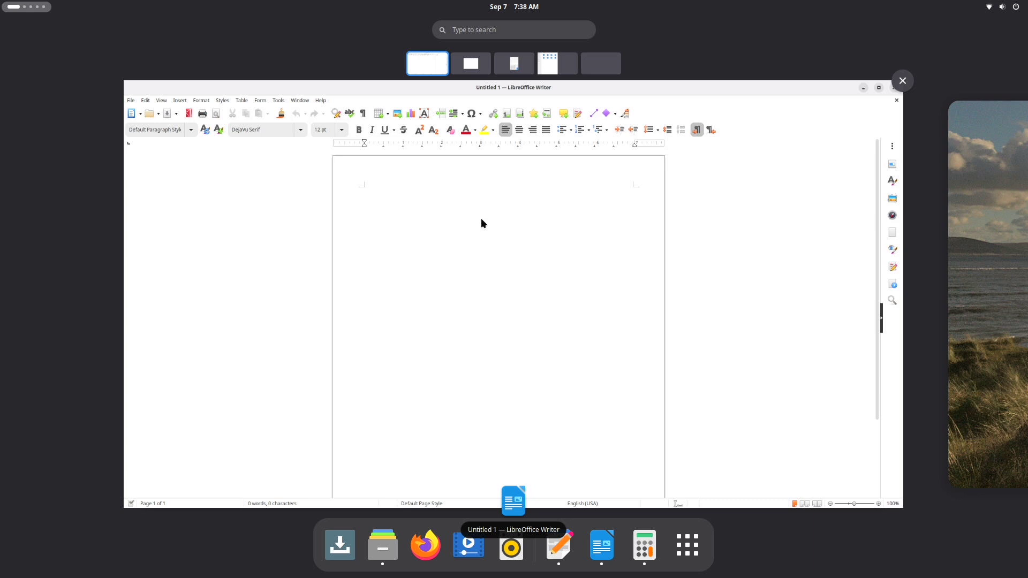
scroll(482, 223, "down", 3)
scroll(485, 251, "up", 2)
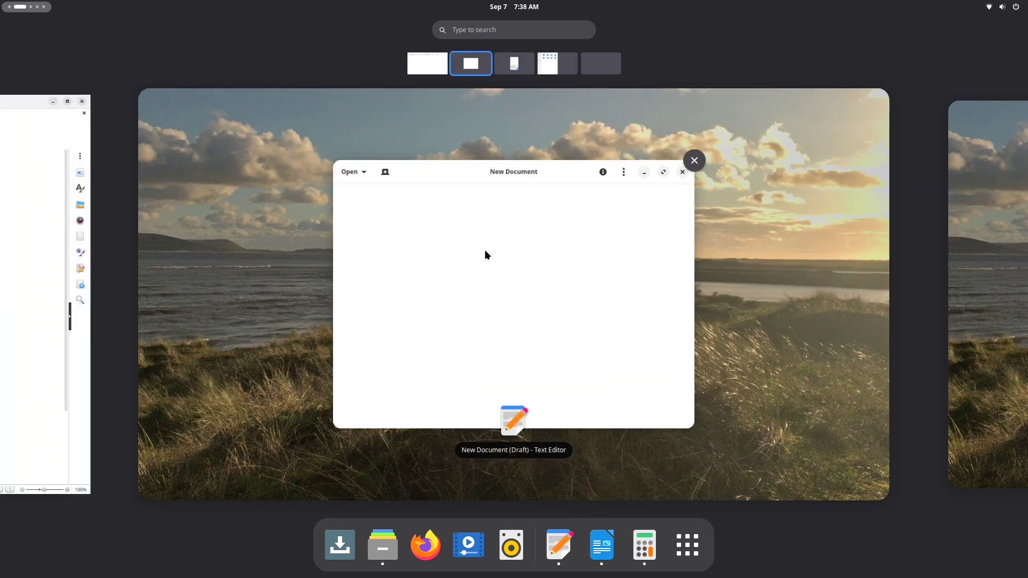
scroll(485, 251, "down", 2)
scroll(483, 259, "up", 3)
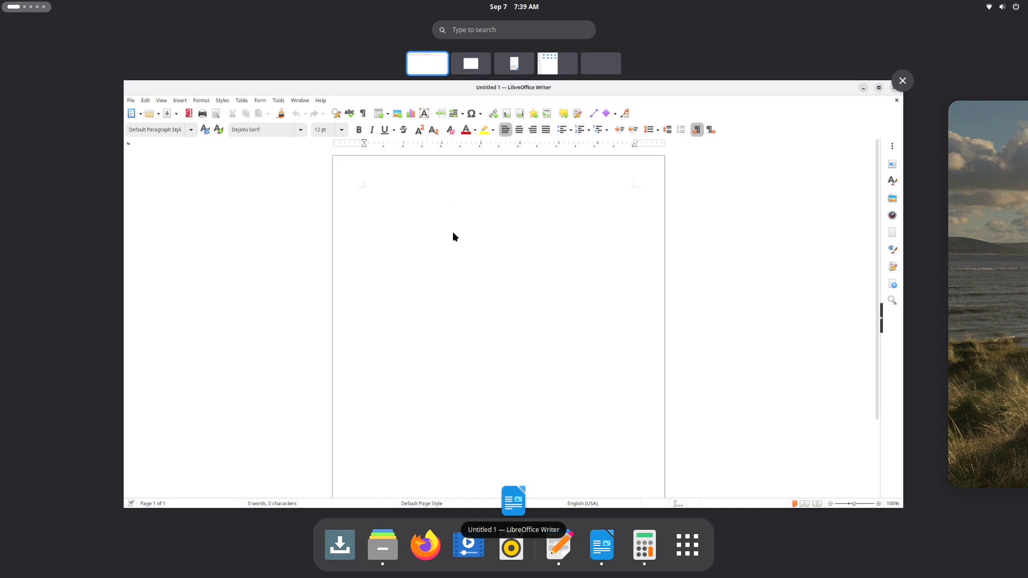
Step through every workspace with scrolling and Page Up/Down, ending back on Writer's first workspace
scroll(452, 231, "down", 4)
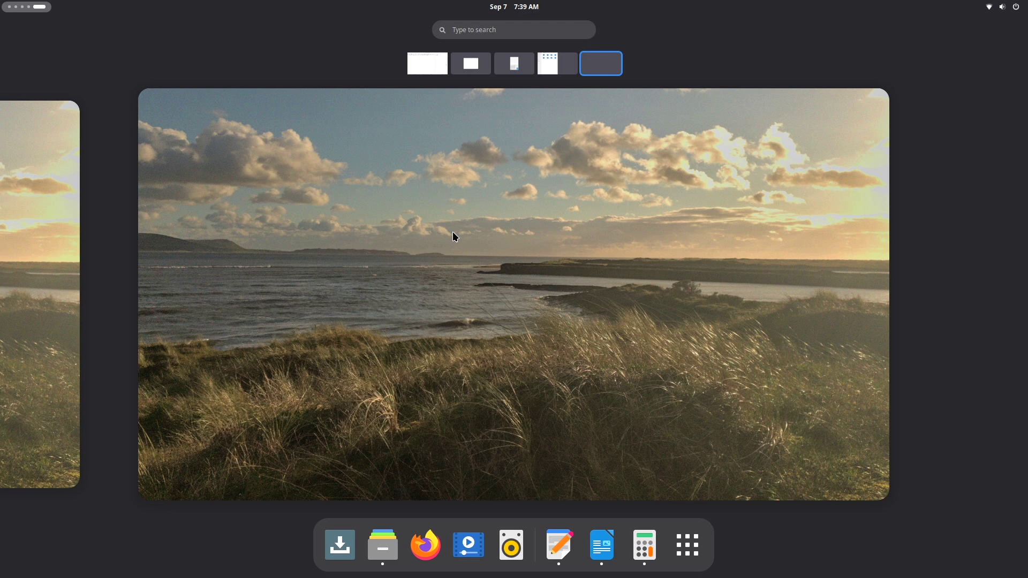
scroll(453, 233, "up", 4)
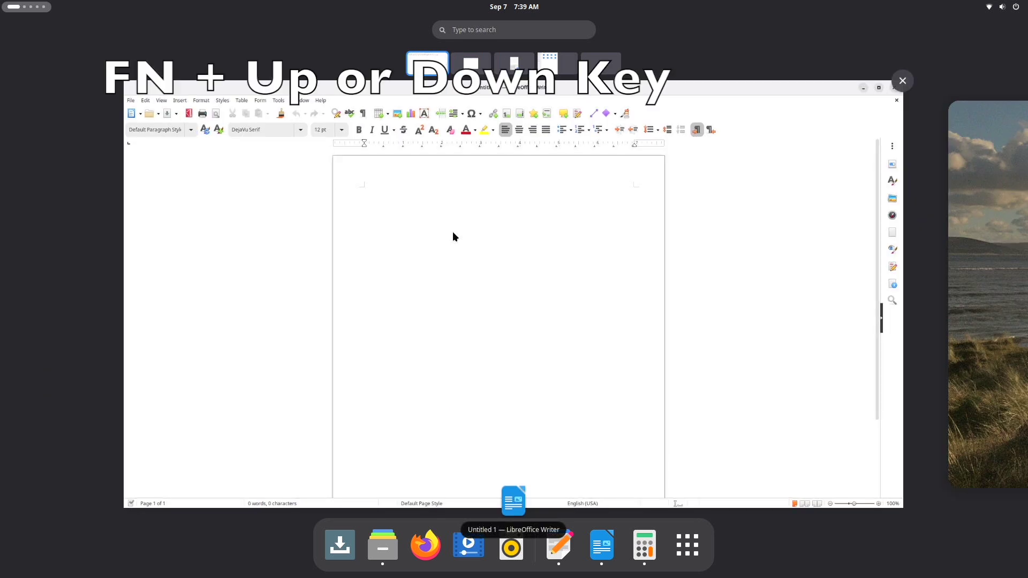
key("Page_Down")
key("Page_Down")
key("Page_Down")
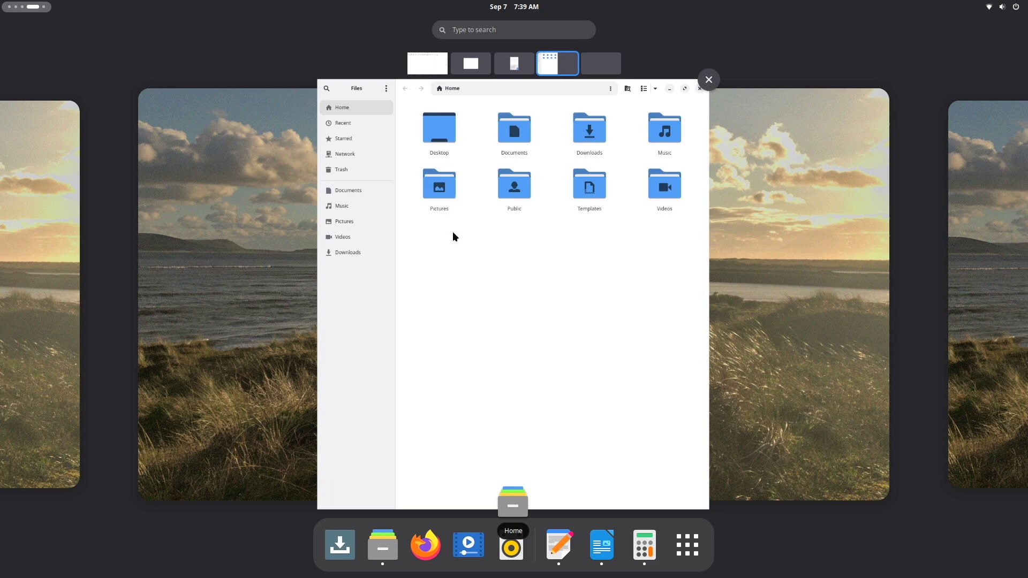
key("Page_Down")
key("Page_Up")
key("Page_Up")
key("Page_Up")
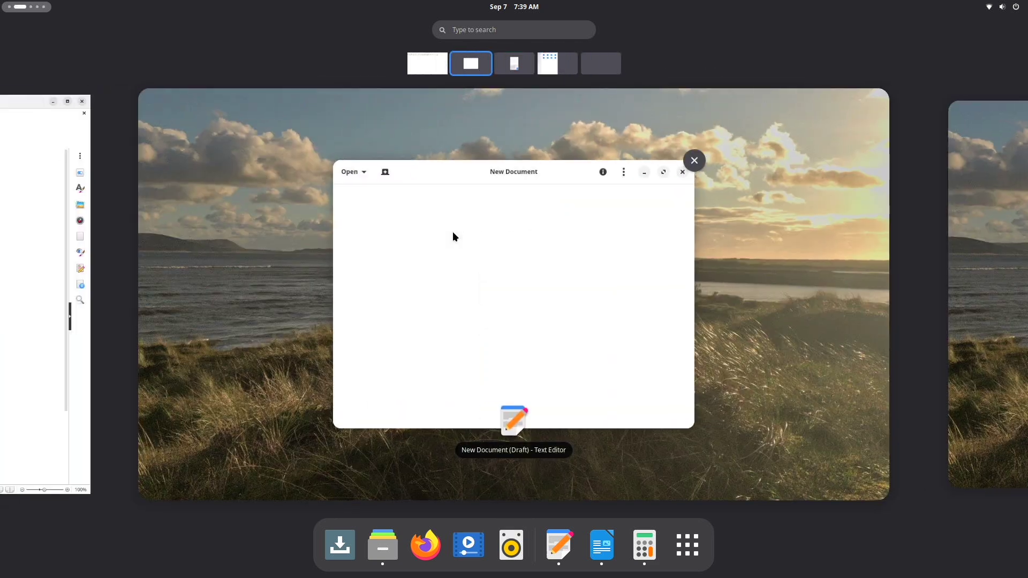
key("Page_Up")
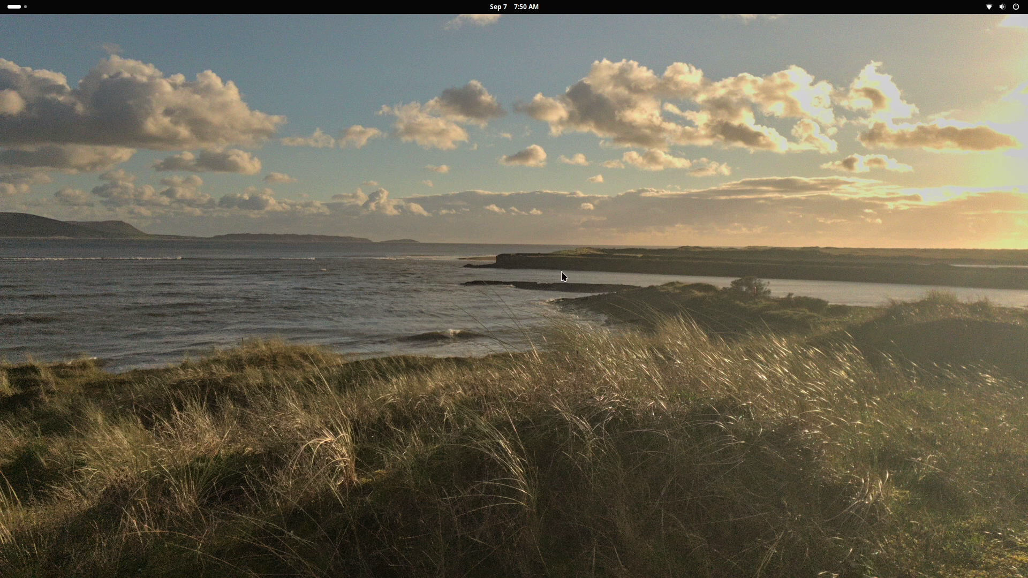
Choose Change Background... from the desktop right-click menu to reach the Appearance page
right_click(413, 219)
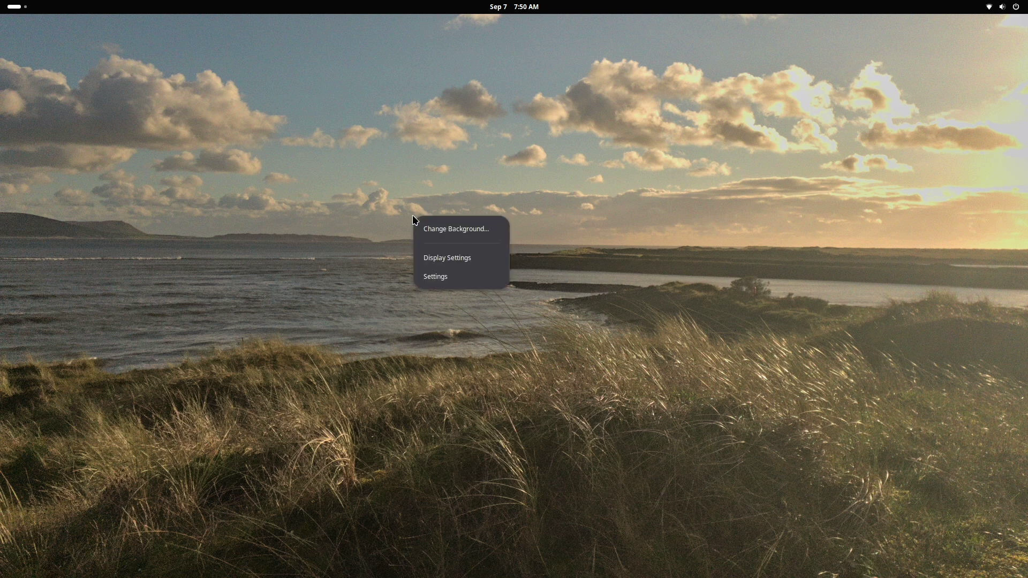
left_click(351, 195)
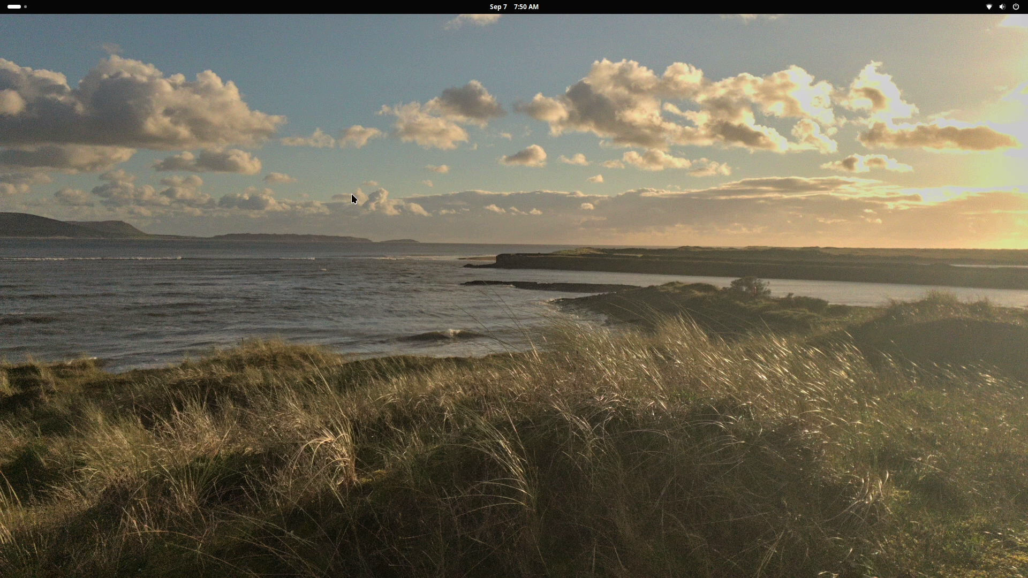
right_click(351, 195)
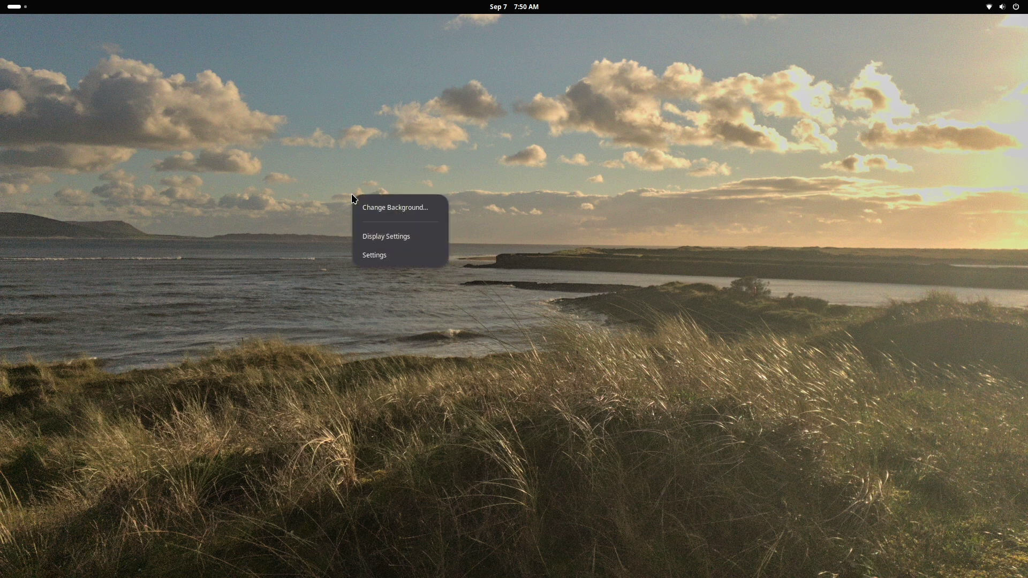
left_click(390, 209)
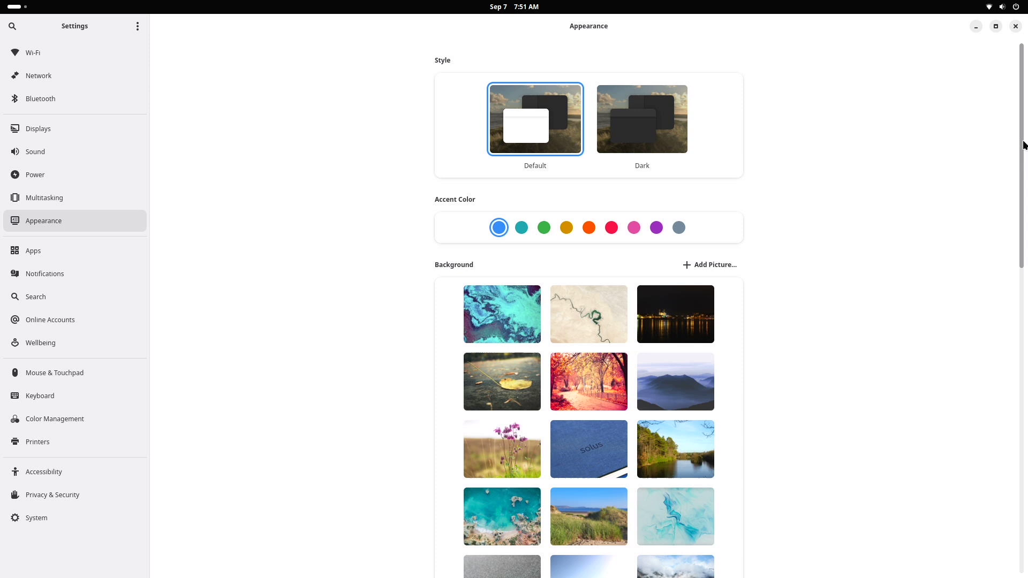
Preview the Dark style, switch back to Default, and close Settings
left_click_drag(1023, 145, 1023, 174)
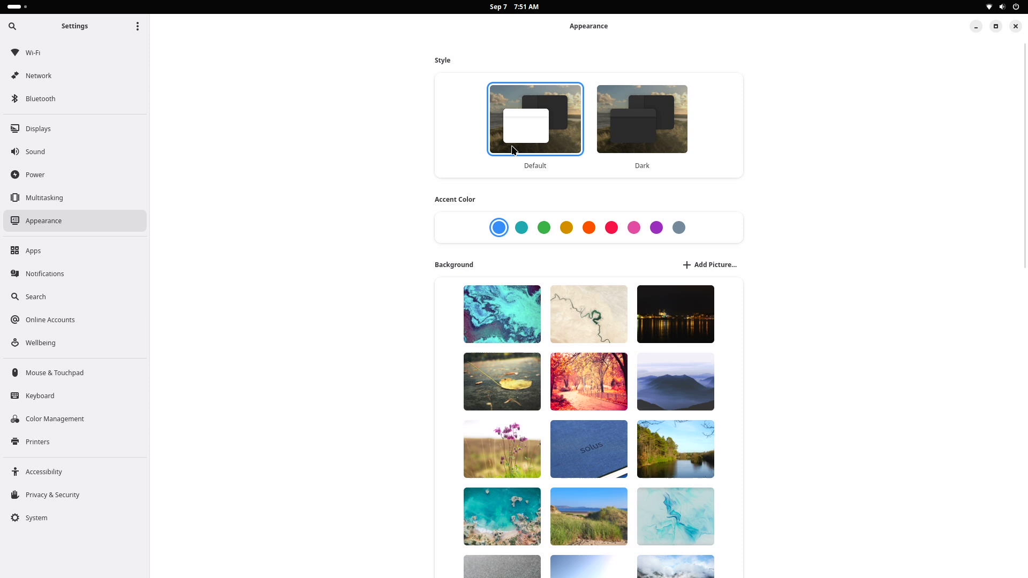
left_click(644, 151)
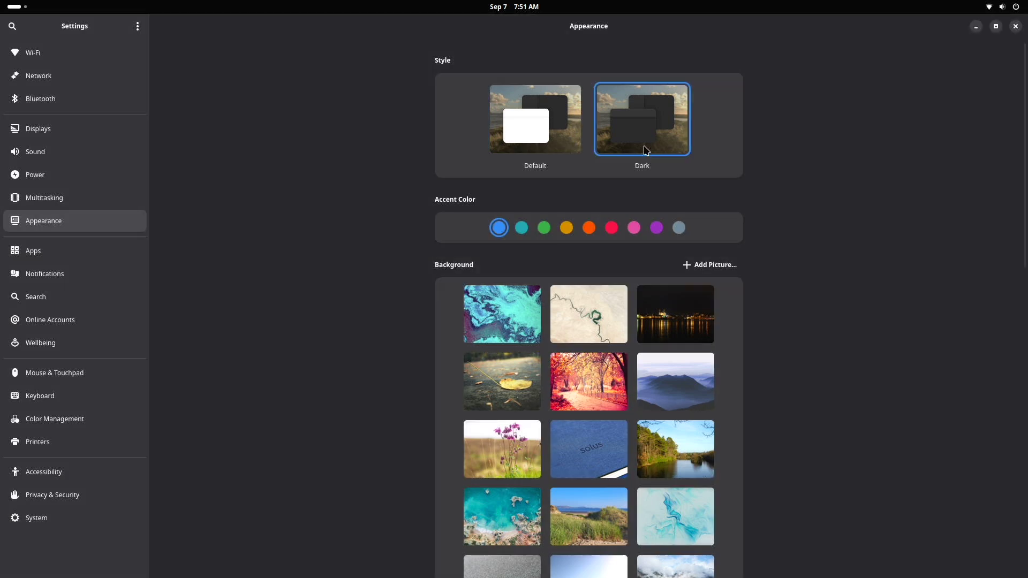
left_click(533, 127)
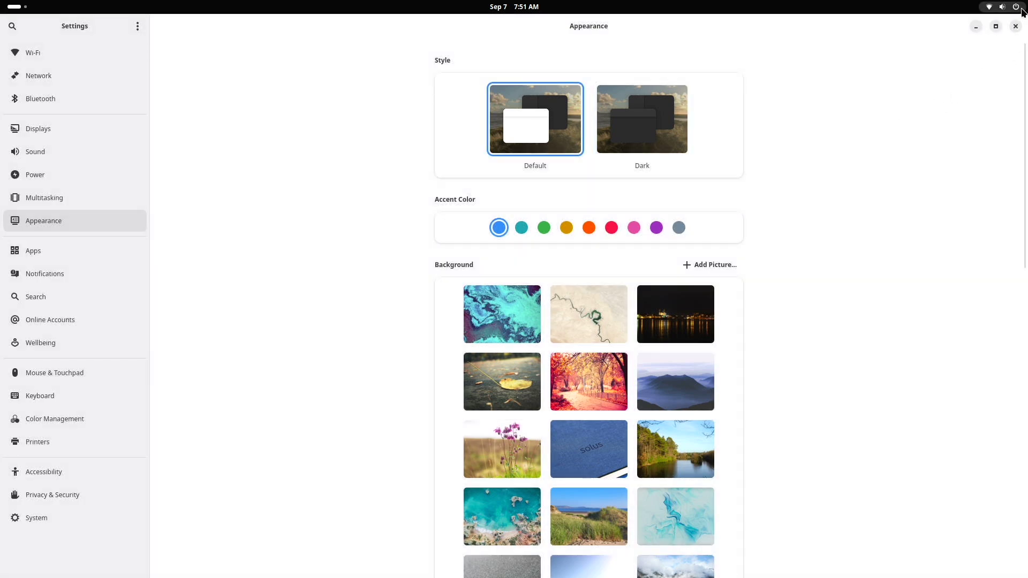
left_click(1016, 27)
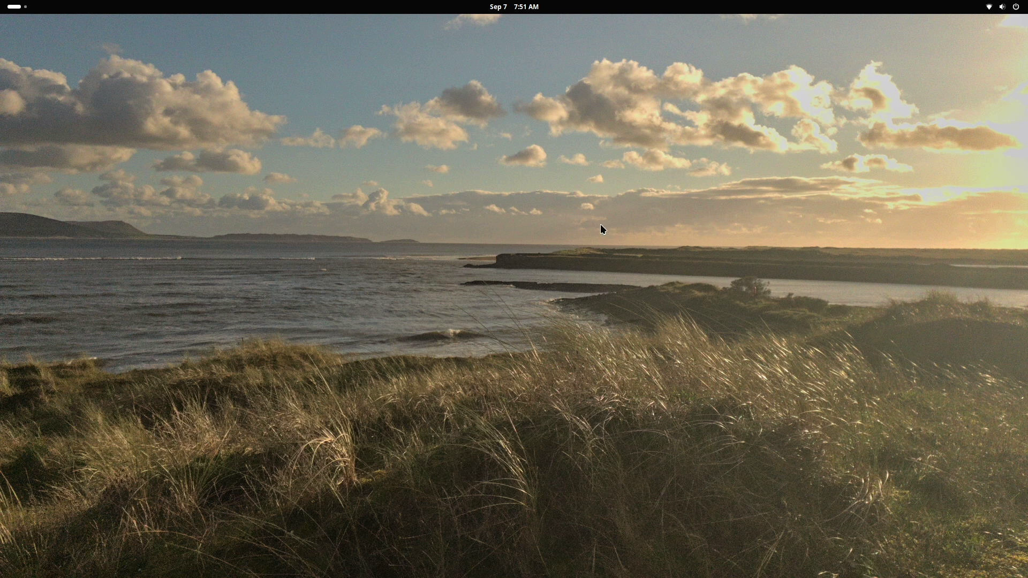
Launch Software Center, look through Updates, Installed and Third Party, then reach the empty Search page
mouse_move(1, 2)
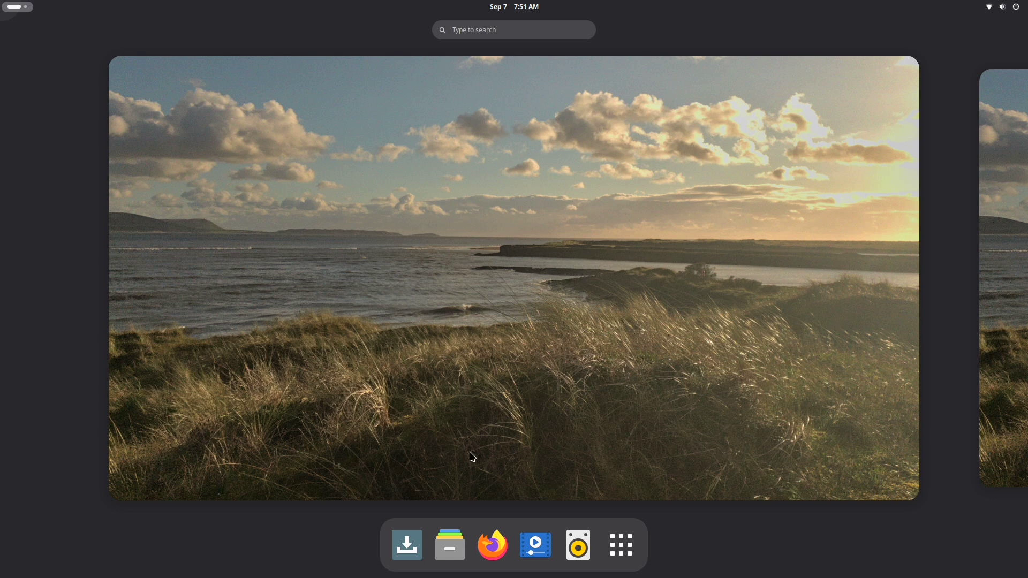
left_click(405, 554)
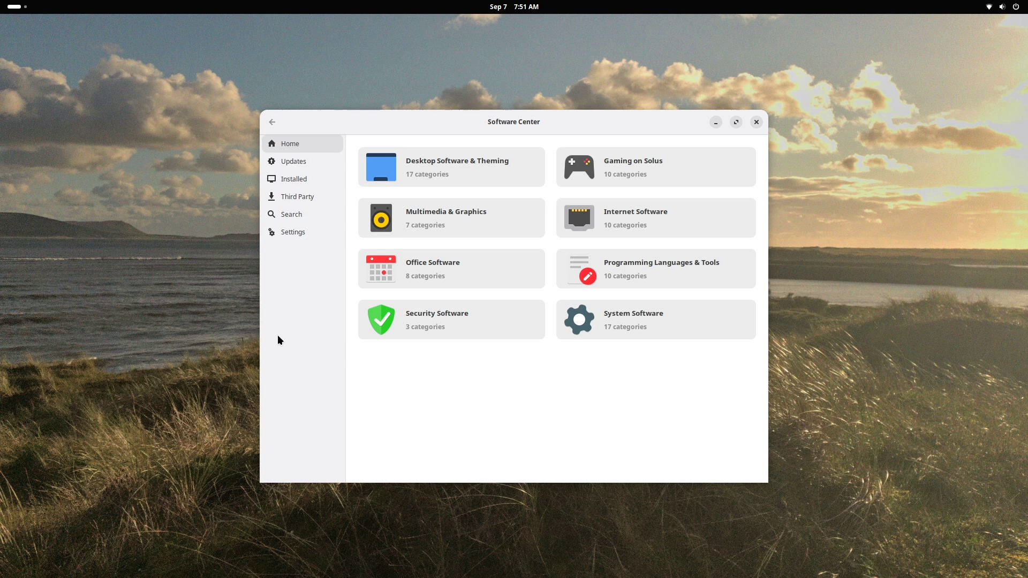
left_click(299, 162)
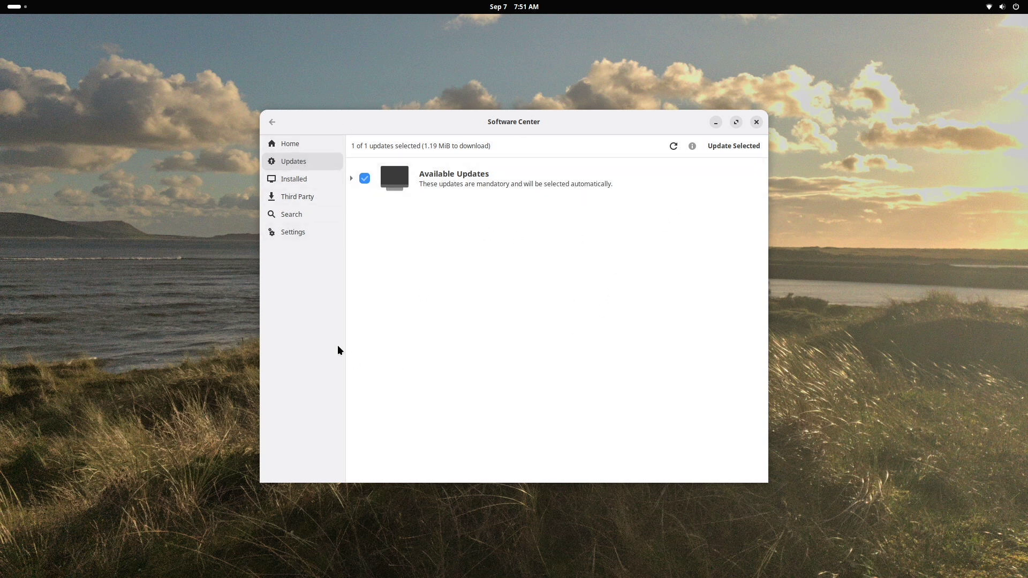
left_click(288, 184)
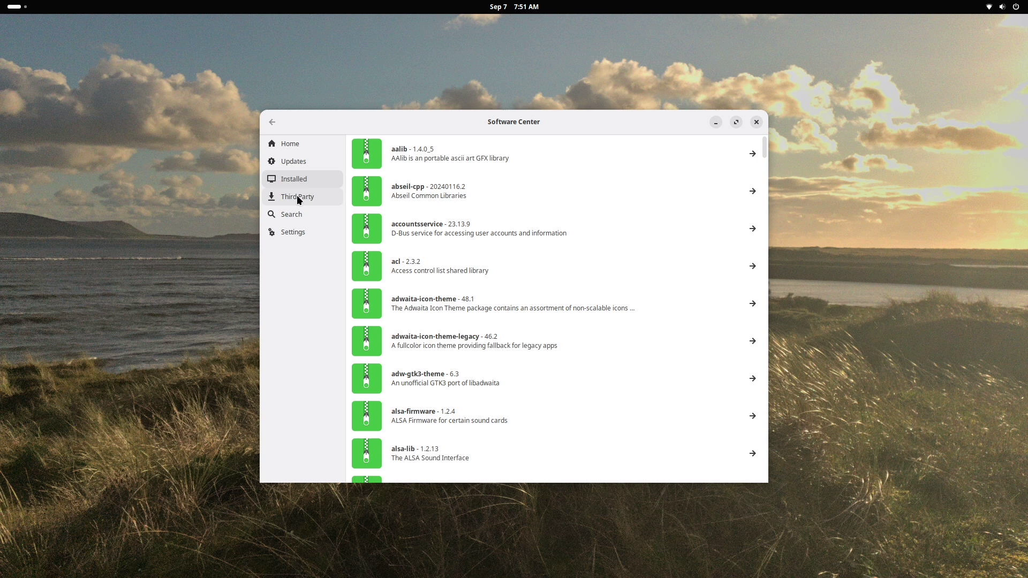
left_click(298, 196)
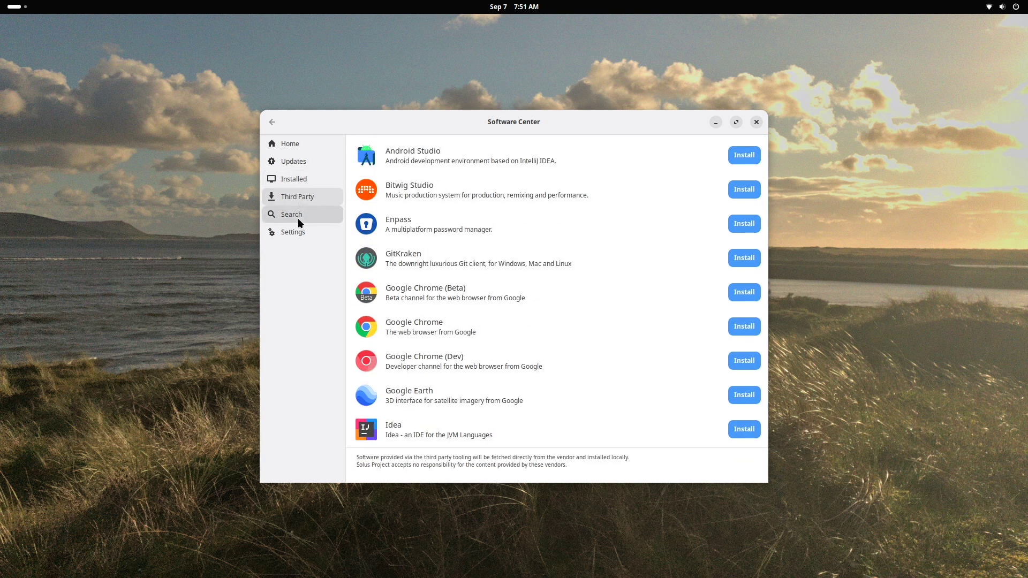
left_click(298, 217)
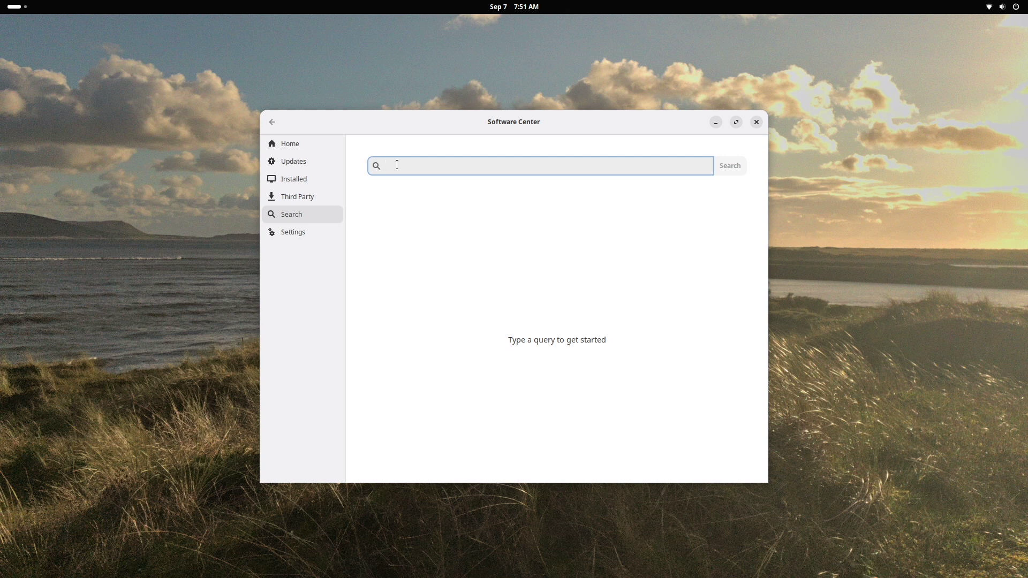
Search Software Center for 'browser', then clear the query
type("browser")
key("Return")
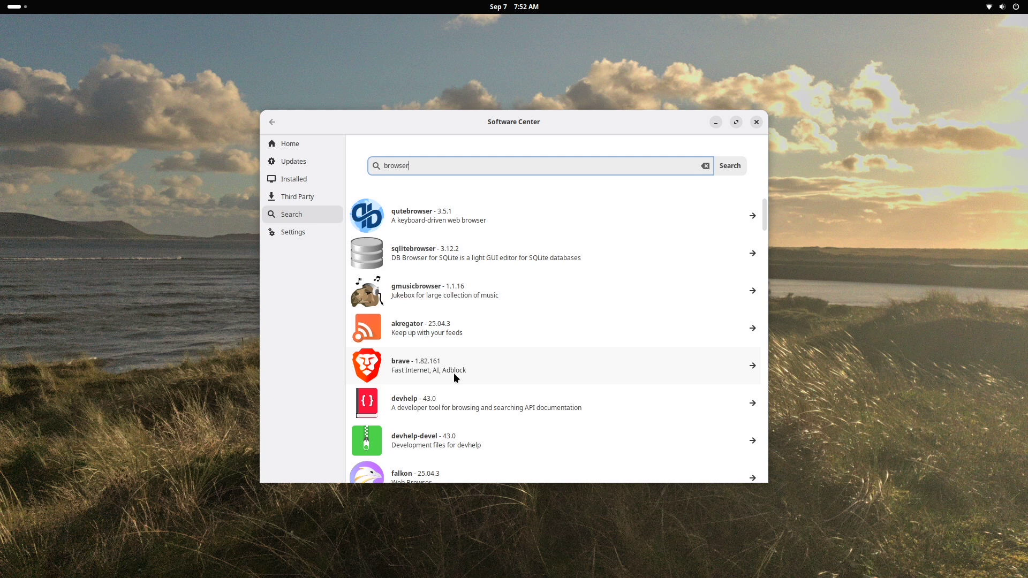
key("BackSpace")
key("BackSpace")
key("BackSpace")
key("BackSpace")
key("BackSpace")
key("BackSpace")
key("BackSpace")
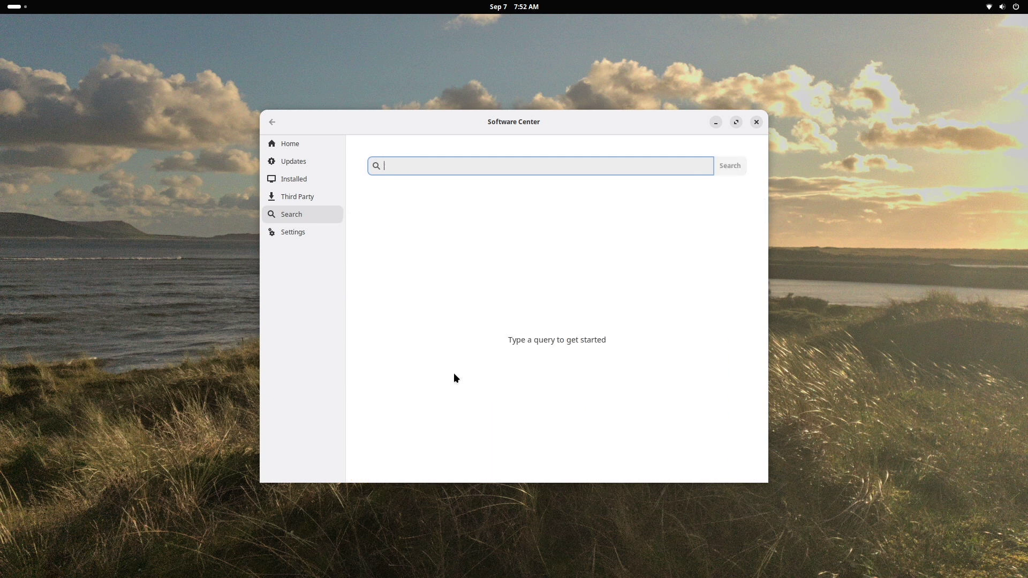
Search for 'scanner' and open the simple-scan package details page
type("scanner")
key("Return")
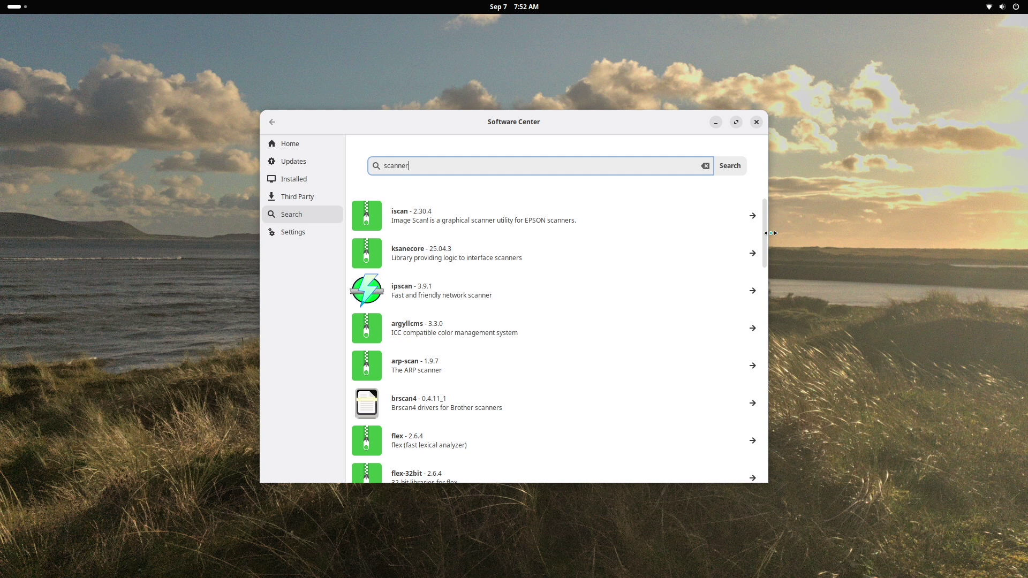
left_click_drag(765, 235, 765, 426)
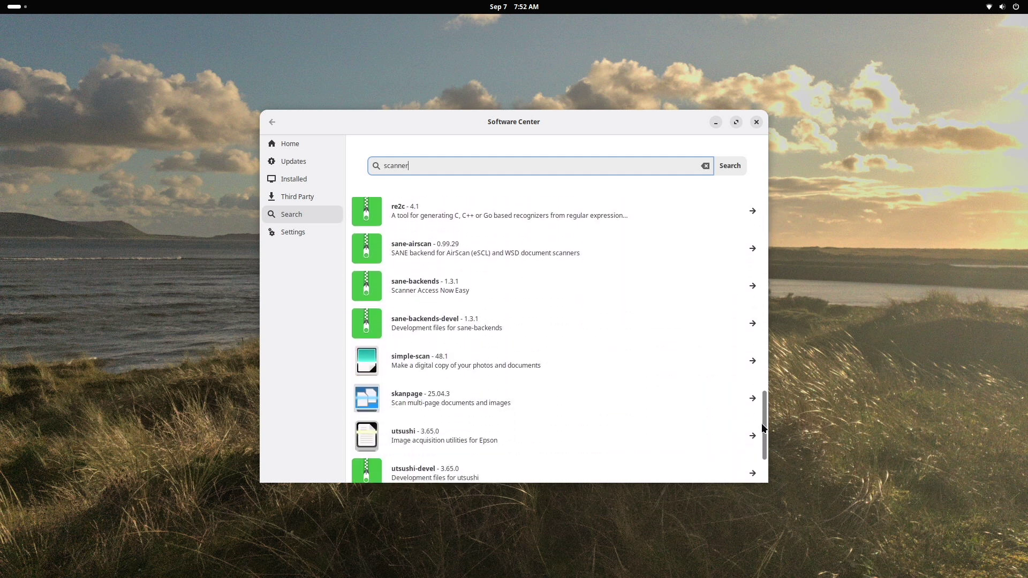
left_click(512, 364)
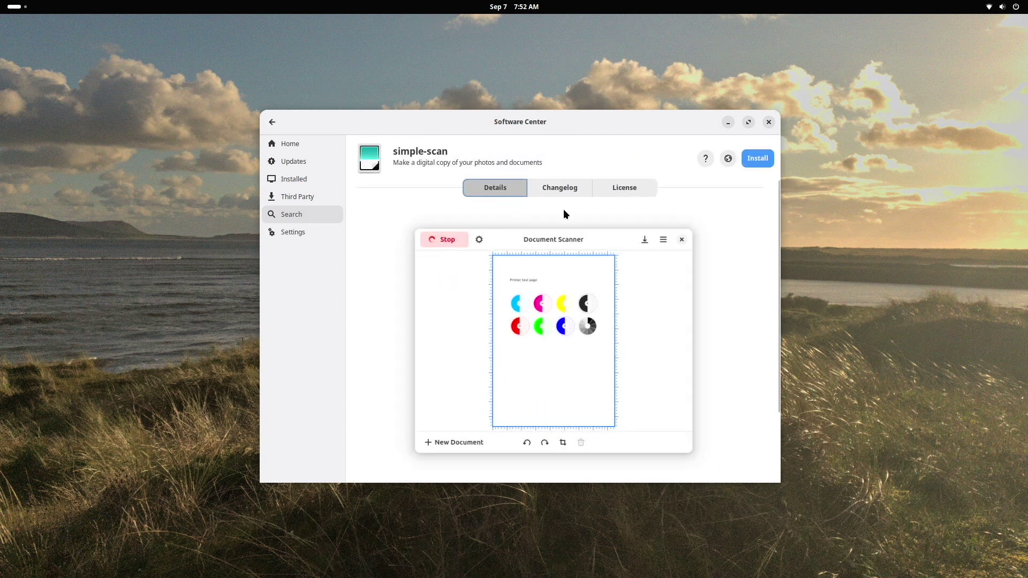
scroll(632, 289, "down", 3)
scroll(641, 304, "up", 3)
Close Software Center and launch Firefox from the Activities dock
left_click(769, 123)
key("super")
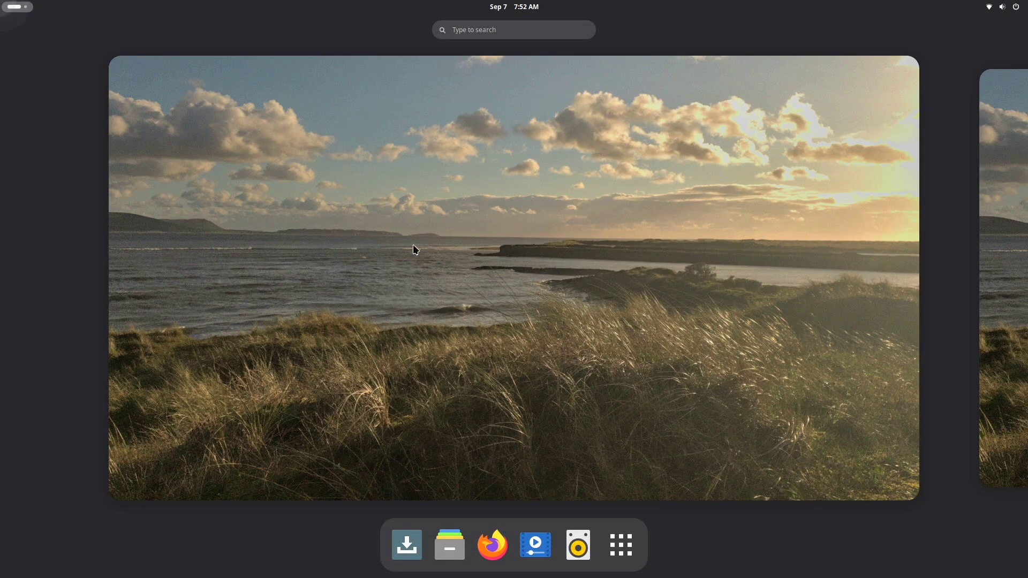
left_click(501, 550)
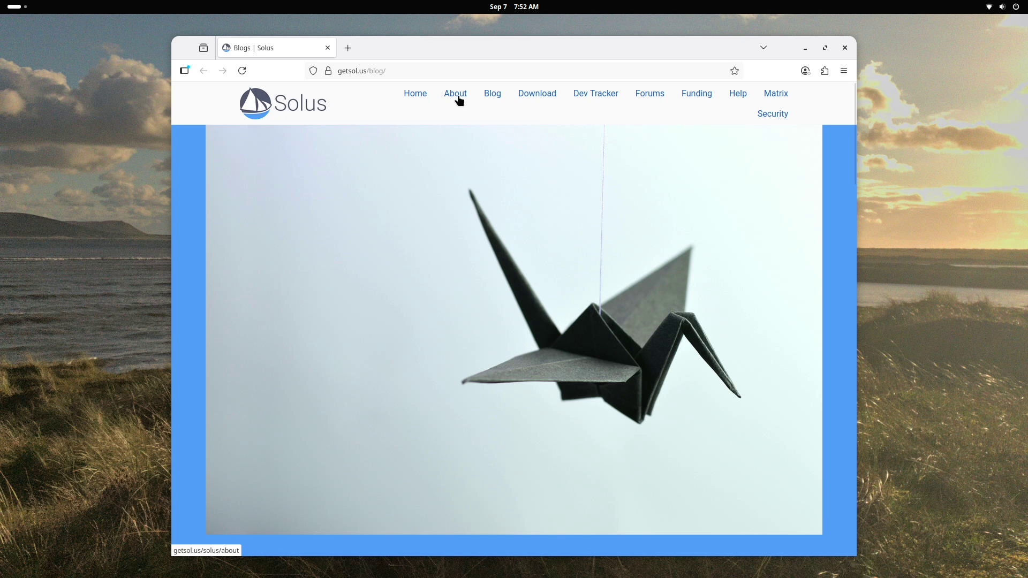
Open the Solus download page full-screen and scroll to its More Information section
left_click(553, 97)
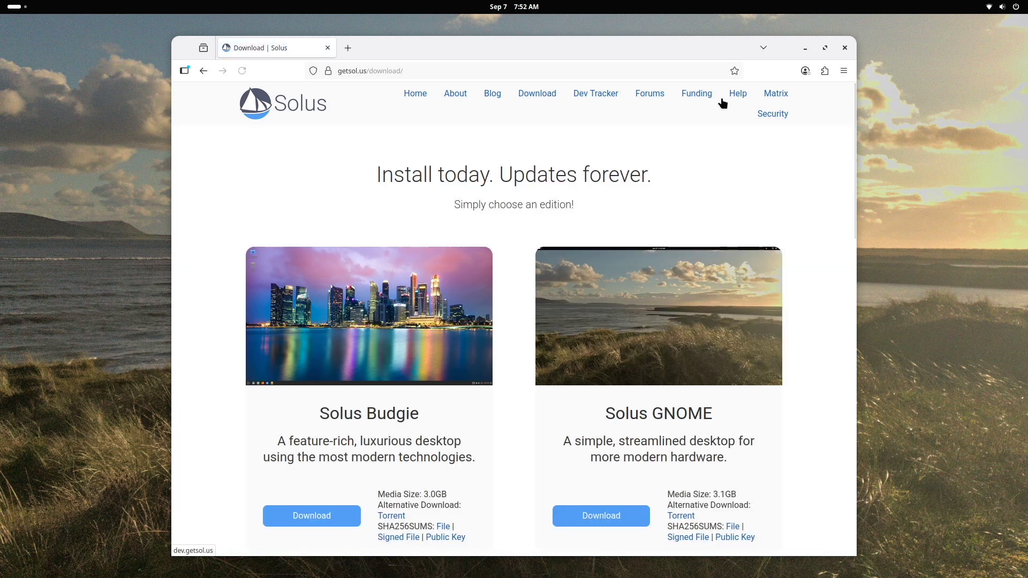
left_click(825, 48)
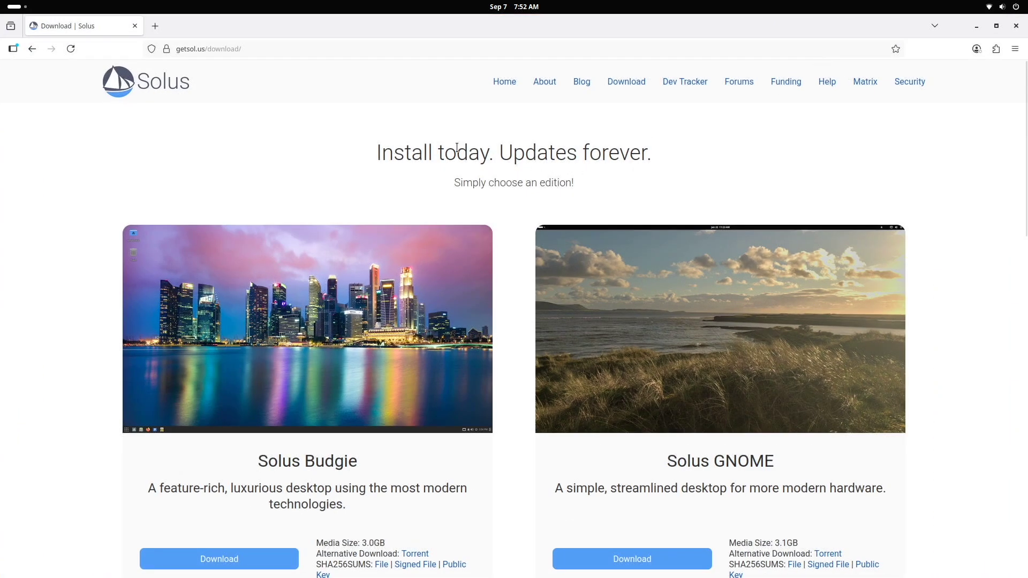
scroll(375, 200, "down", 4)
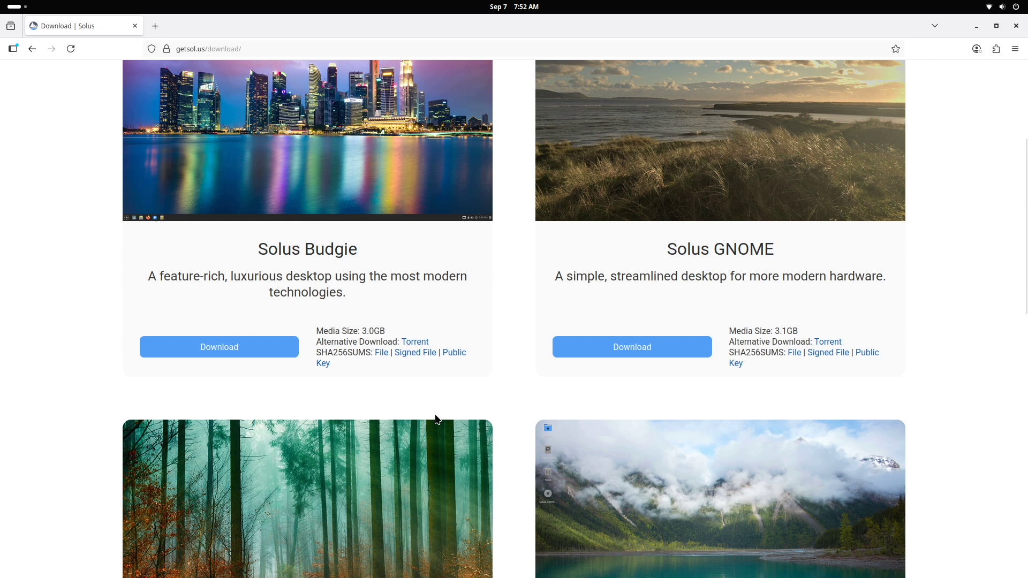
scroll(708, 259, "up", 3)
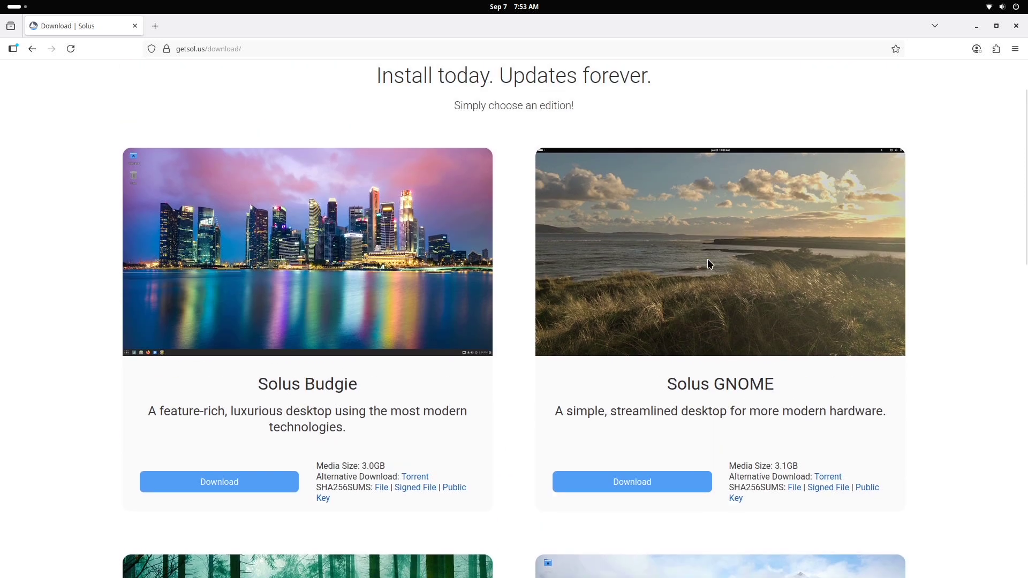
scroll(708, 259, "up", 2)
scroll(709, 262, "down", 10)
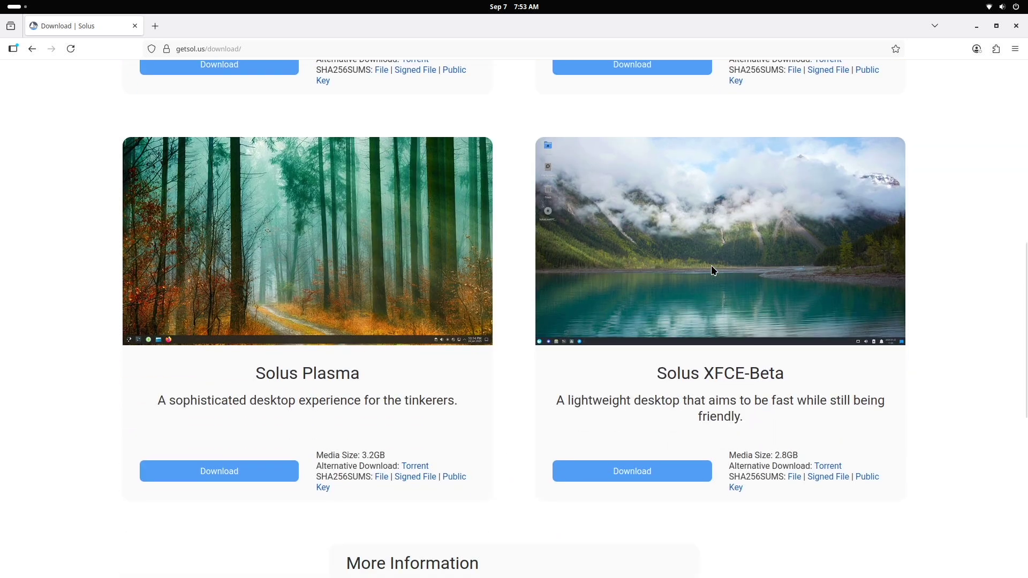
scroll(712, 266, "down", 5)
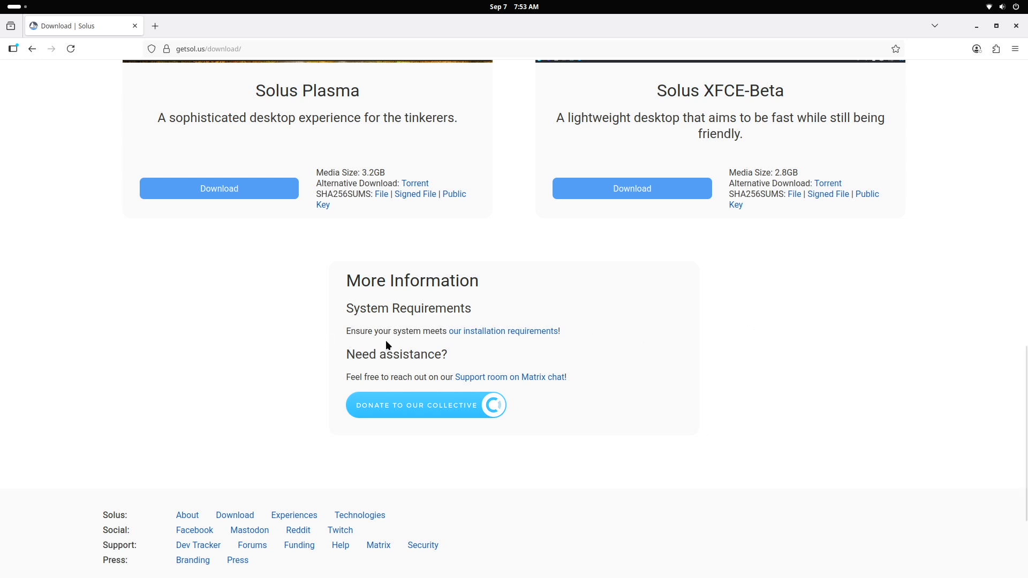
View the Solus installation requirements page, then close Firefox
left_click(518, 336)
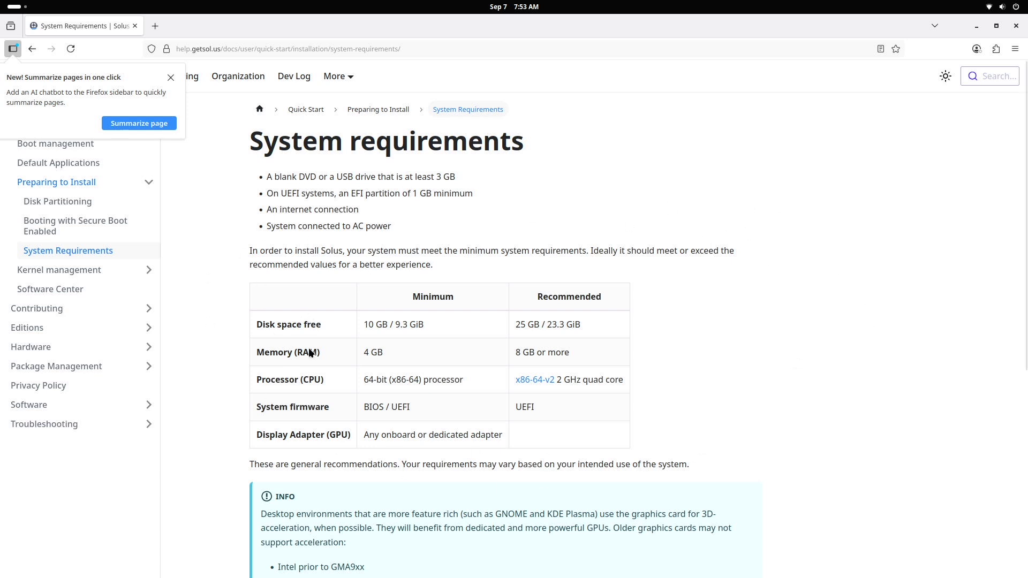
left_click(1017, 27)
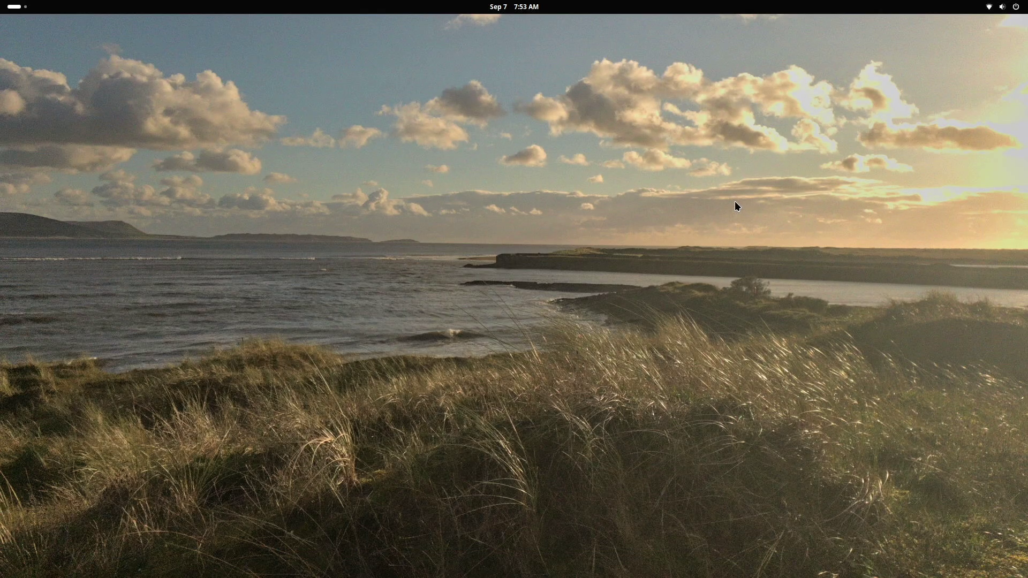